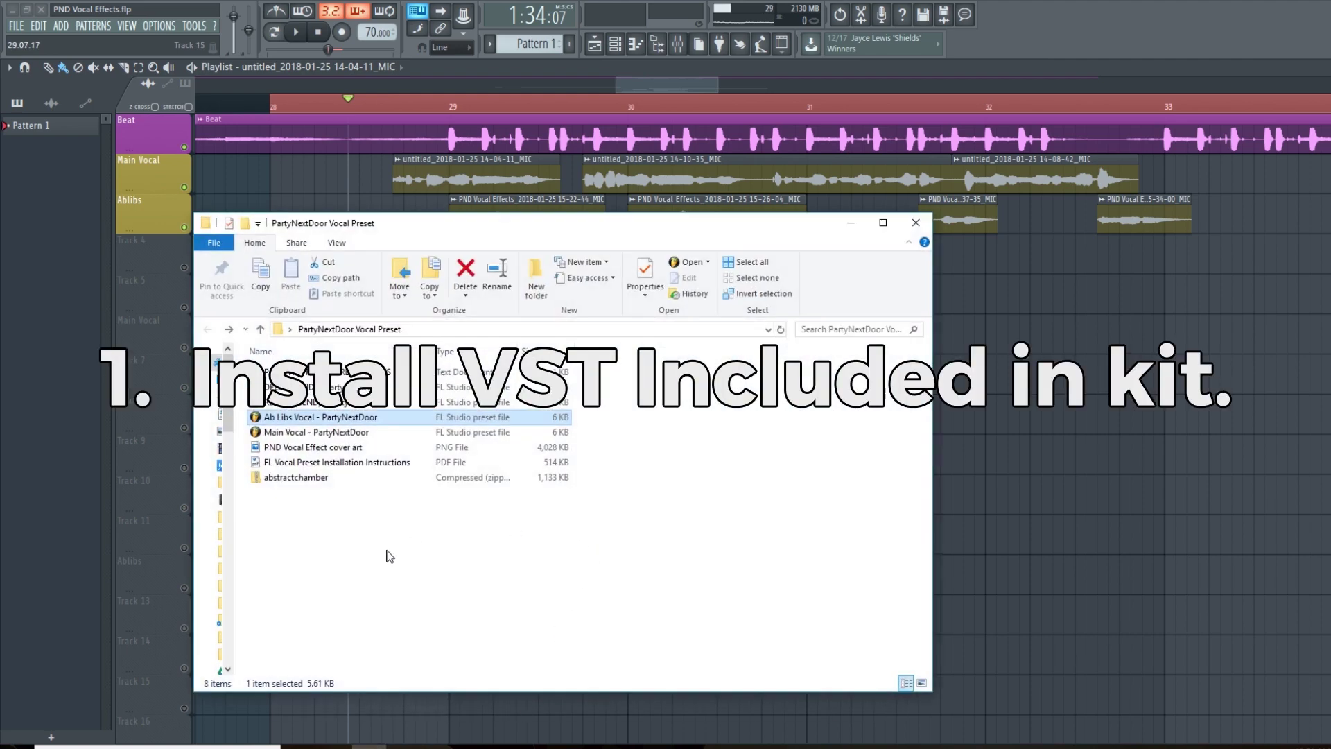
Open the abstractchamber.zip archive from the preset folder, then clear the file selection
click(402, 555)
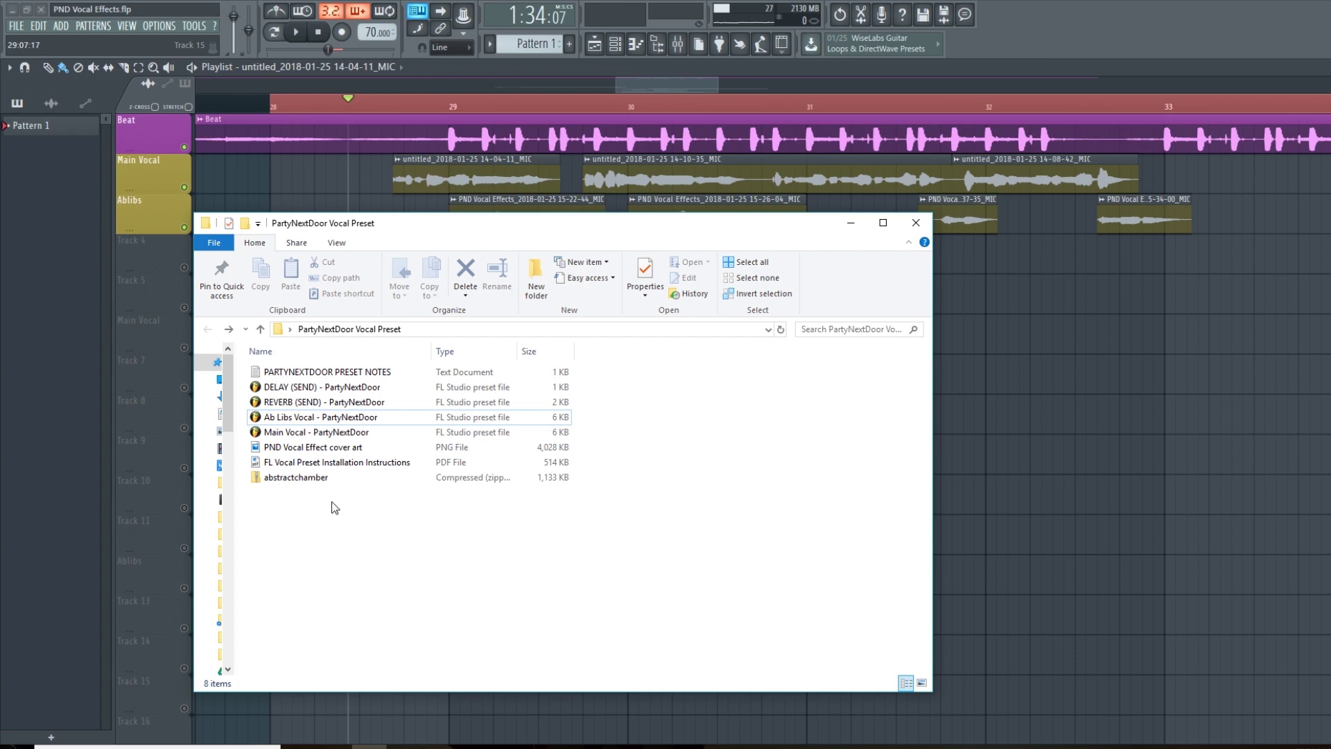
double_click(306, 479)
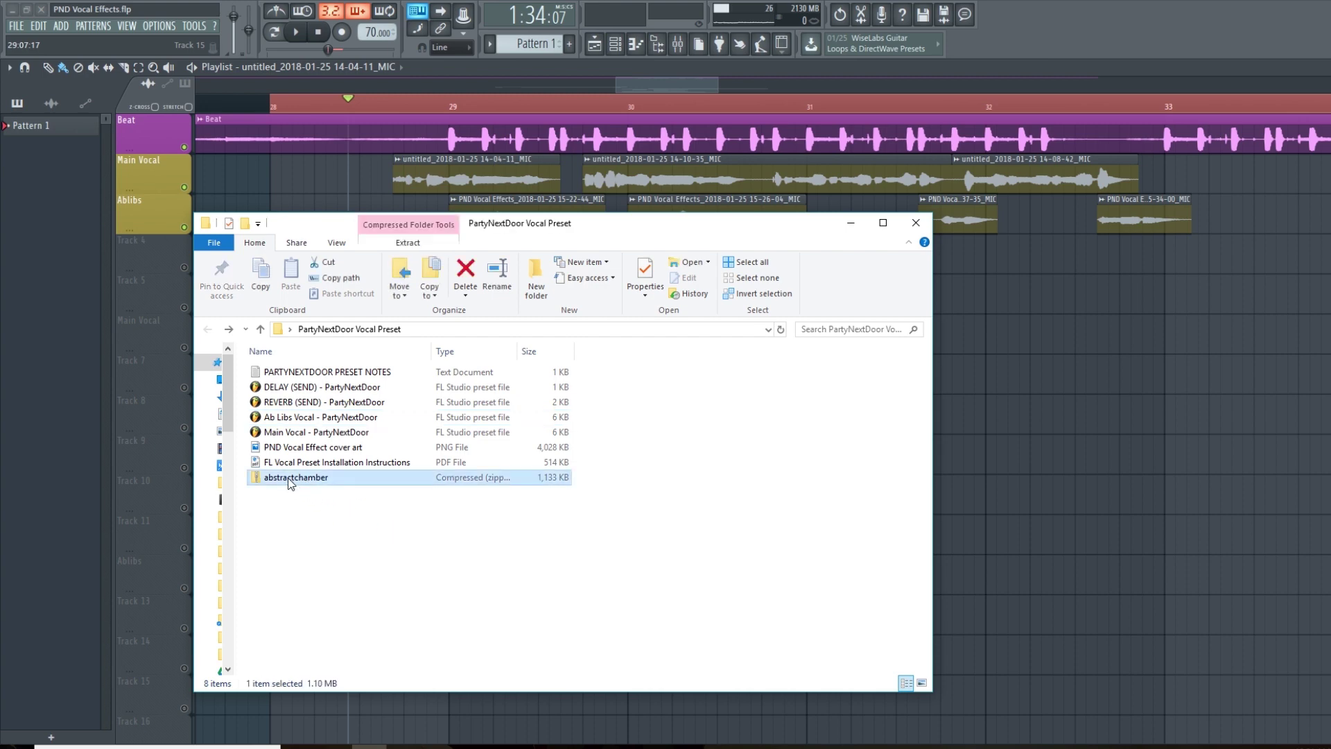
click(417, 550)
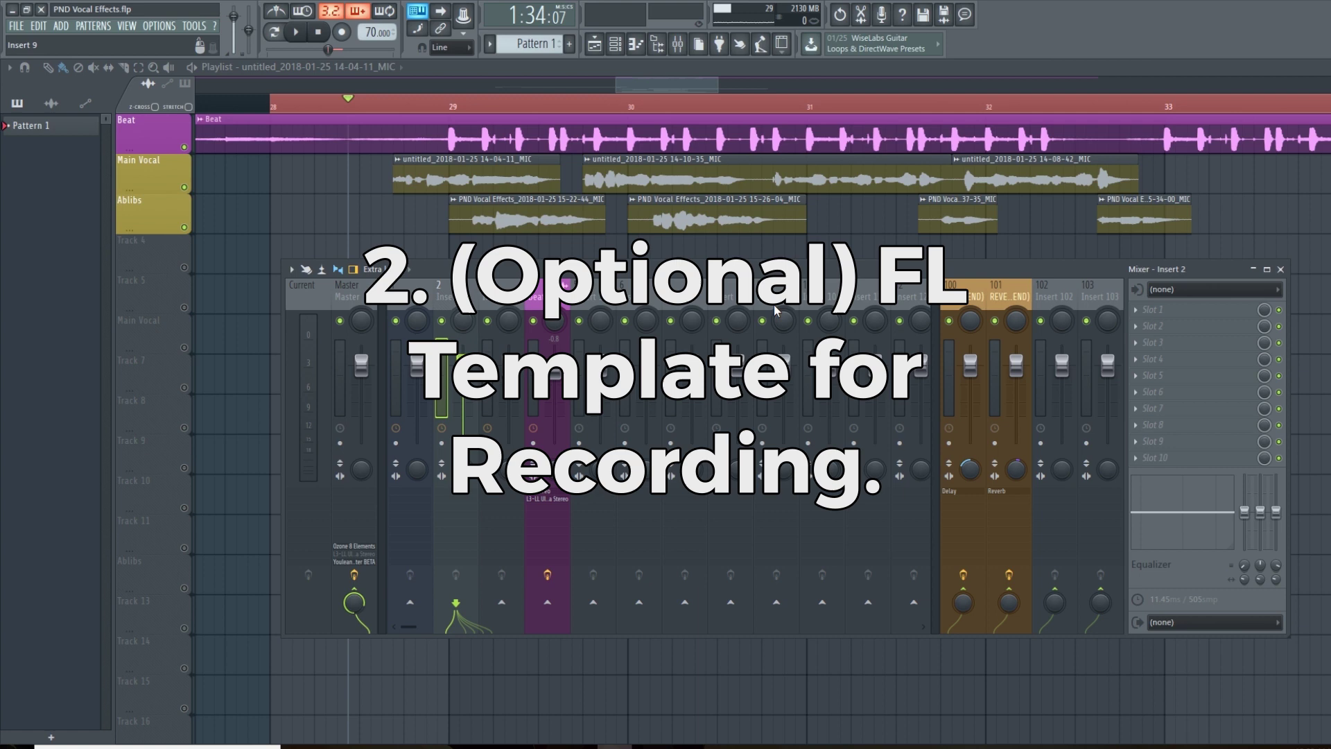
click(16, 25)
mouse_move(41, 56)
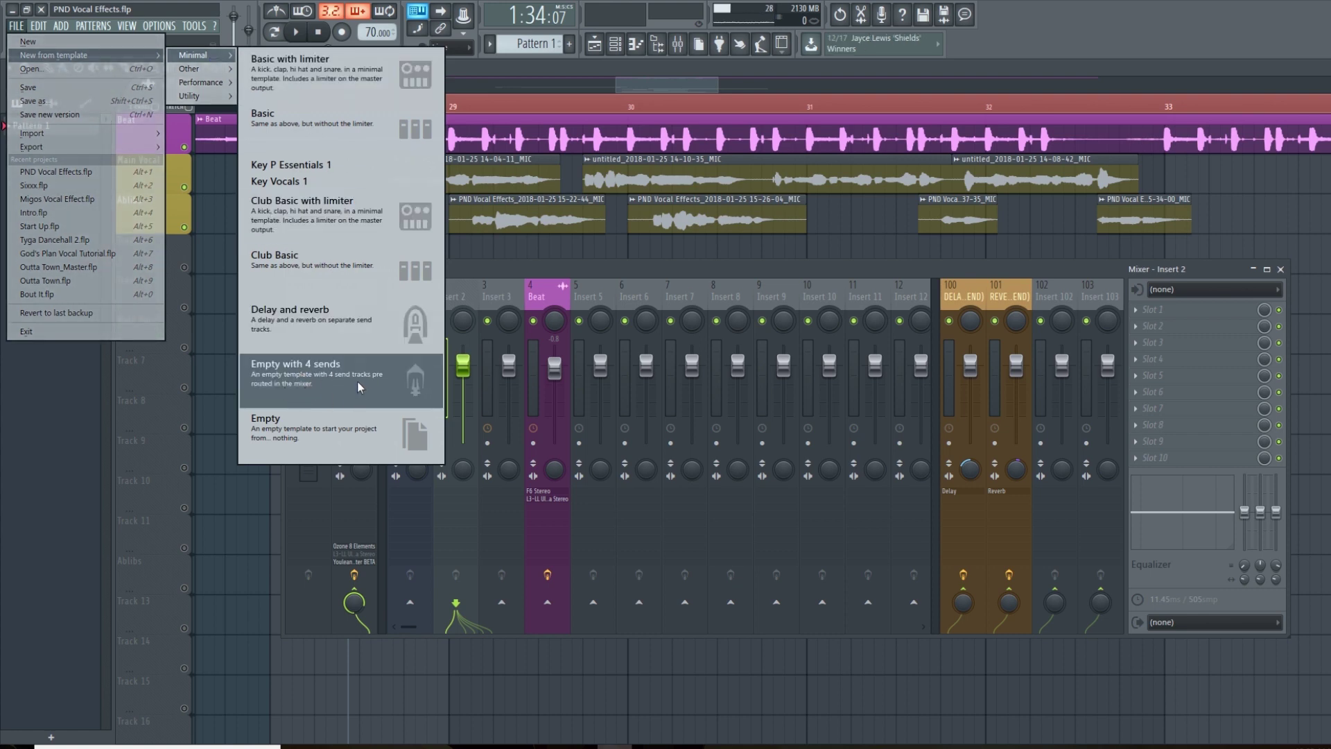
click(597, 263)
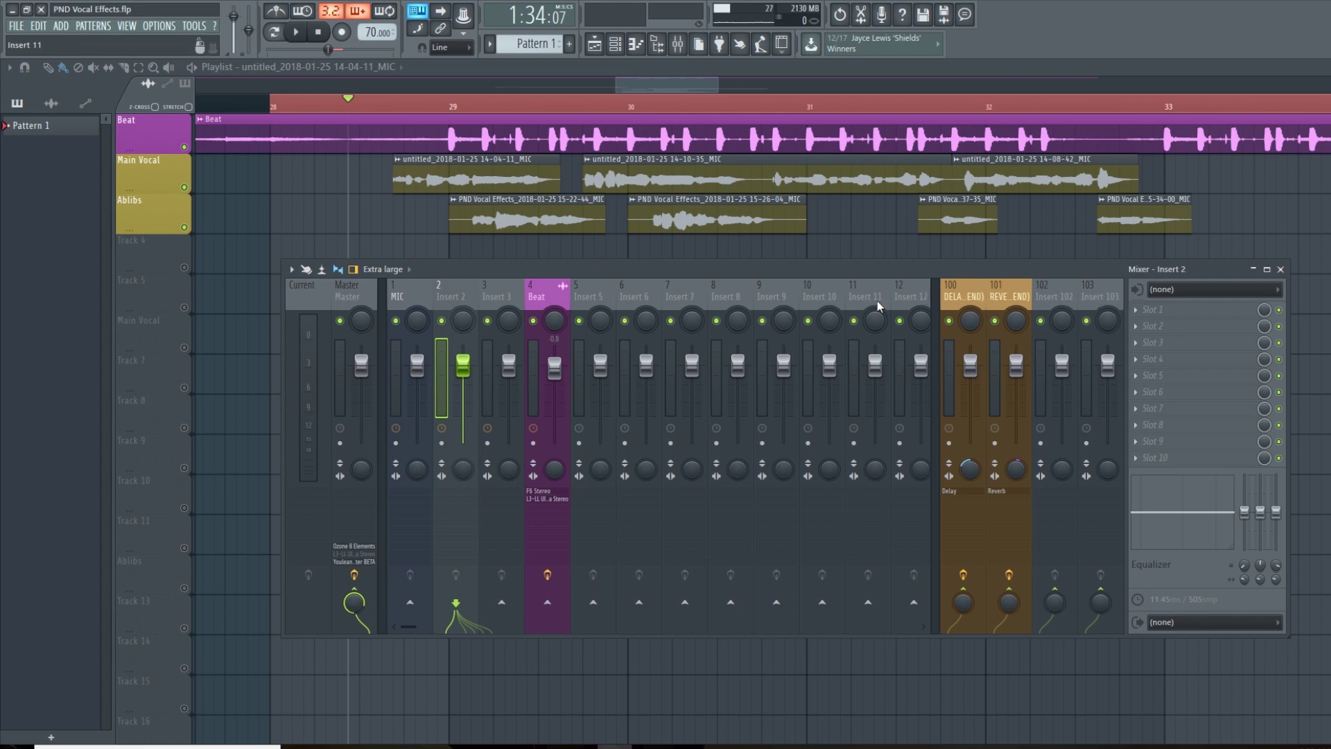
Resize the mixer's track area and show the Beat insert's F6 Stereo and L3-LL Ultra Stereo chain
click(635, 291)
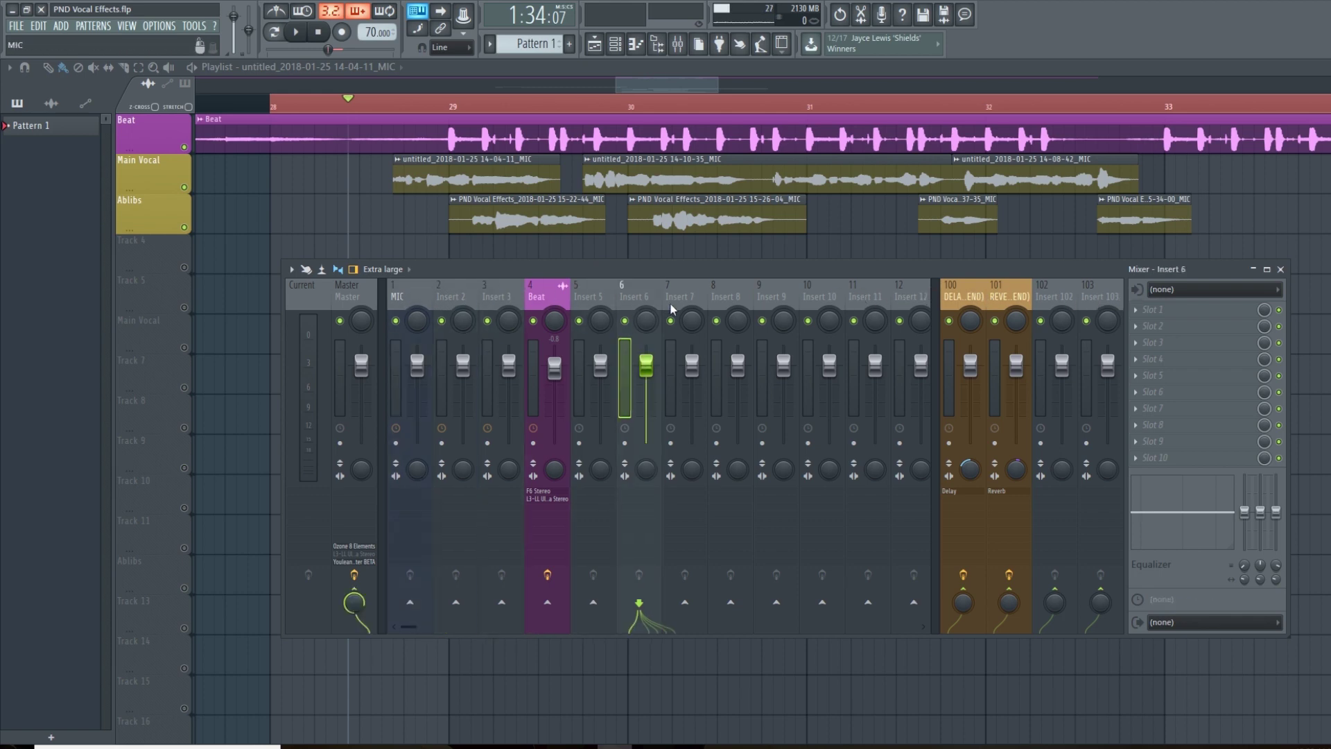
click(770, 292)
click(421, 284)
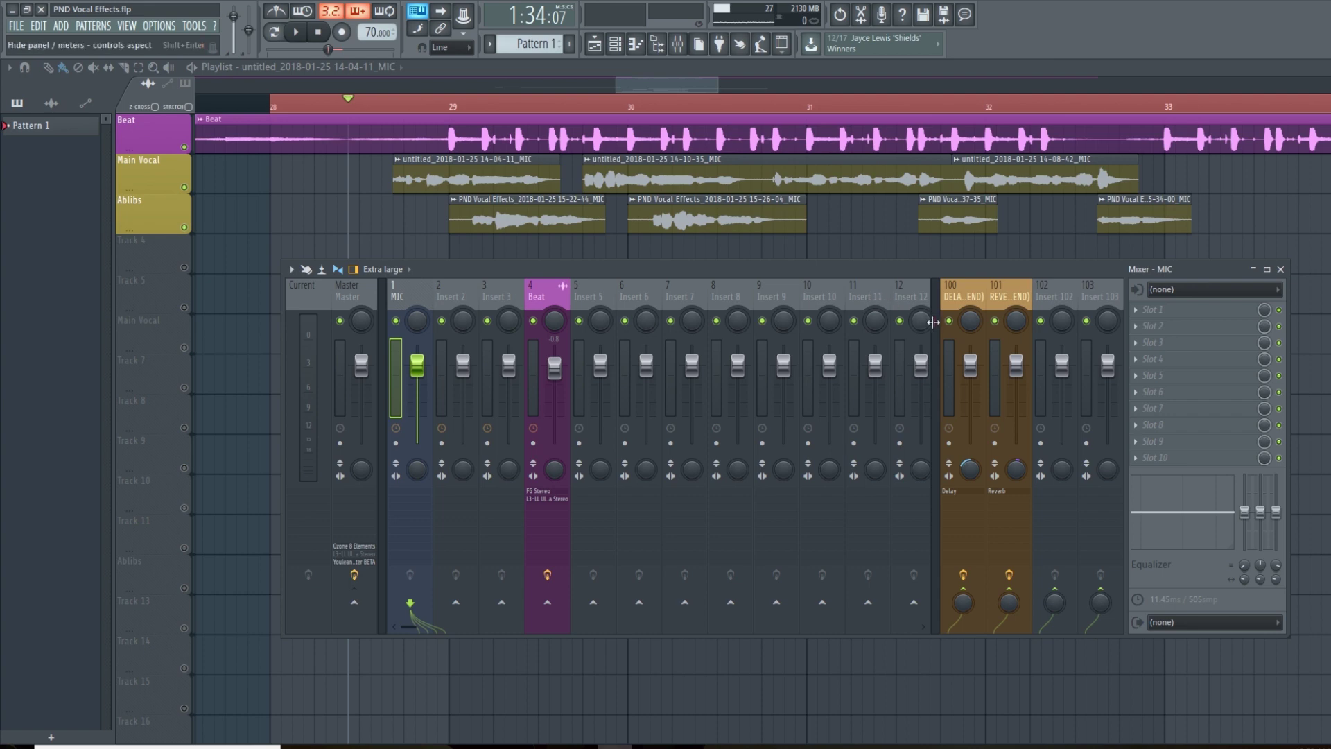
drag(933, 321, 937, 389)
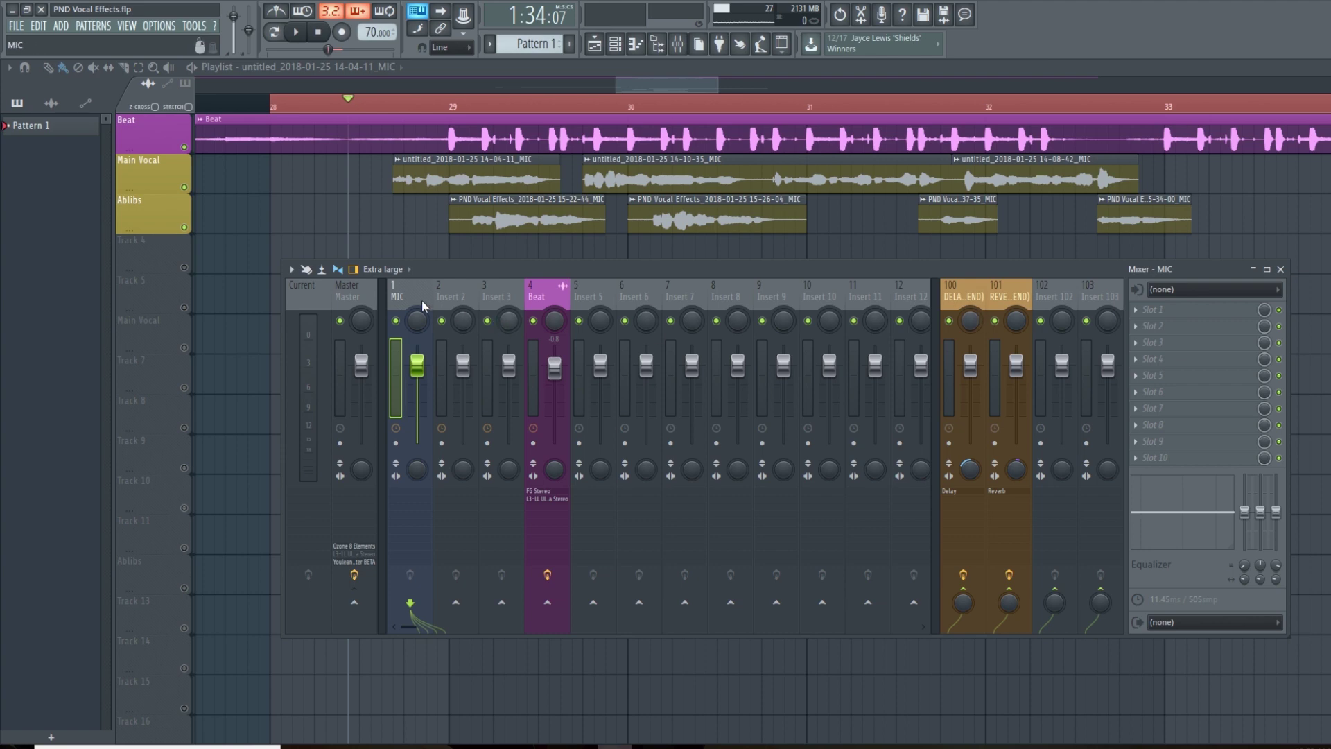
click(544, 295)
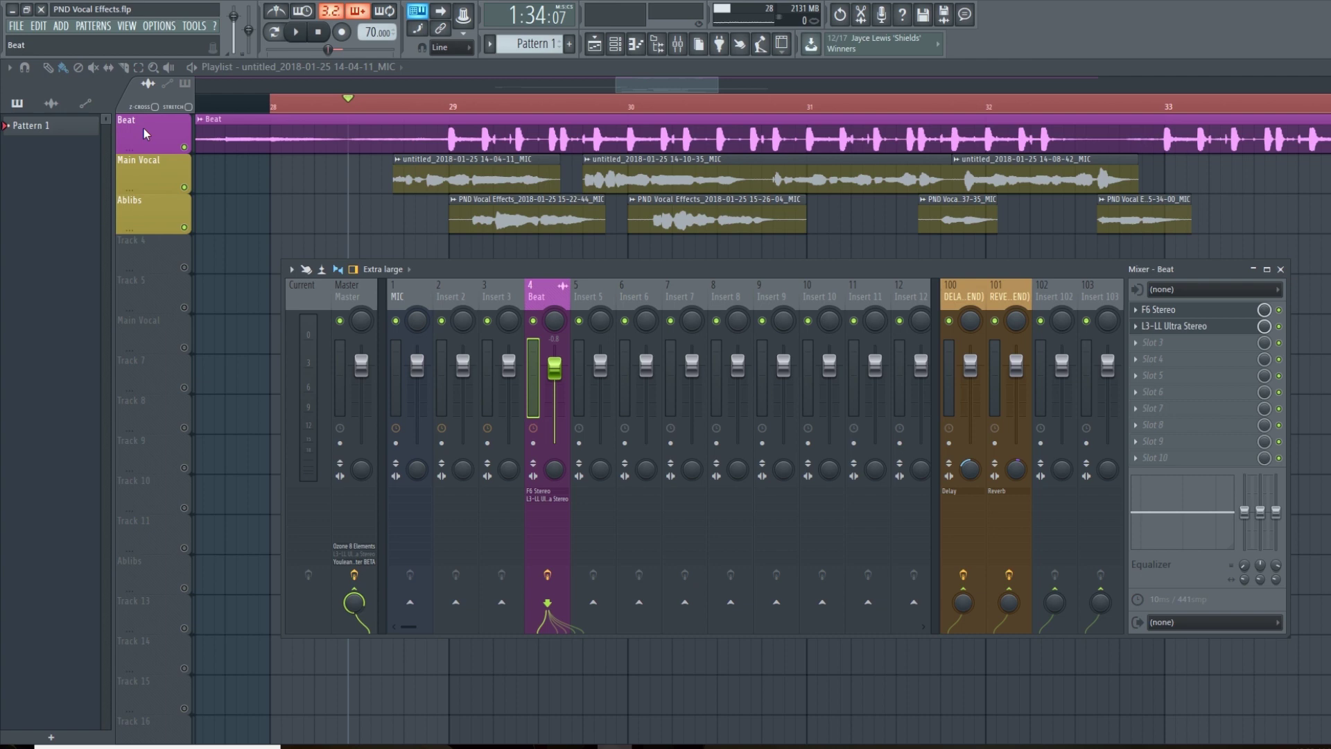
Bring the PartyNextDoor preset folder beside the mixer and look over the preset files
mouse_move(369, 747)
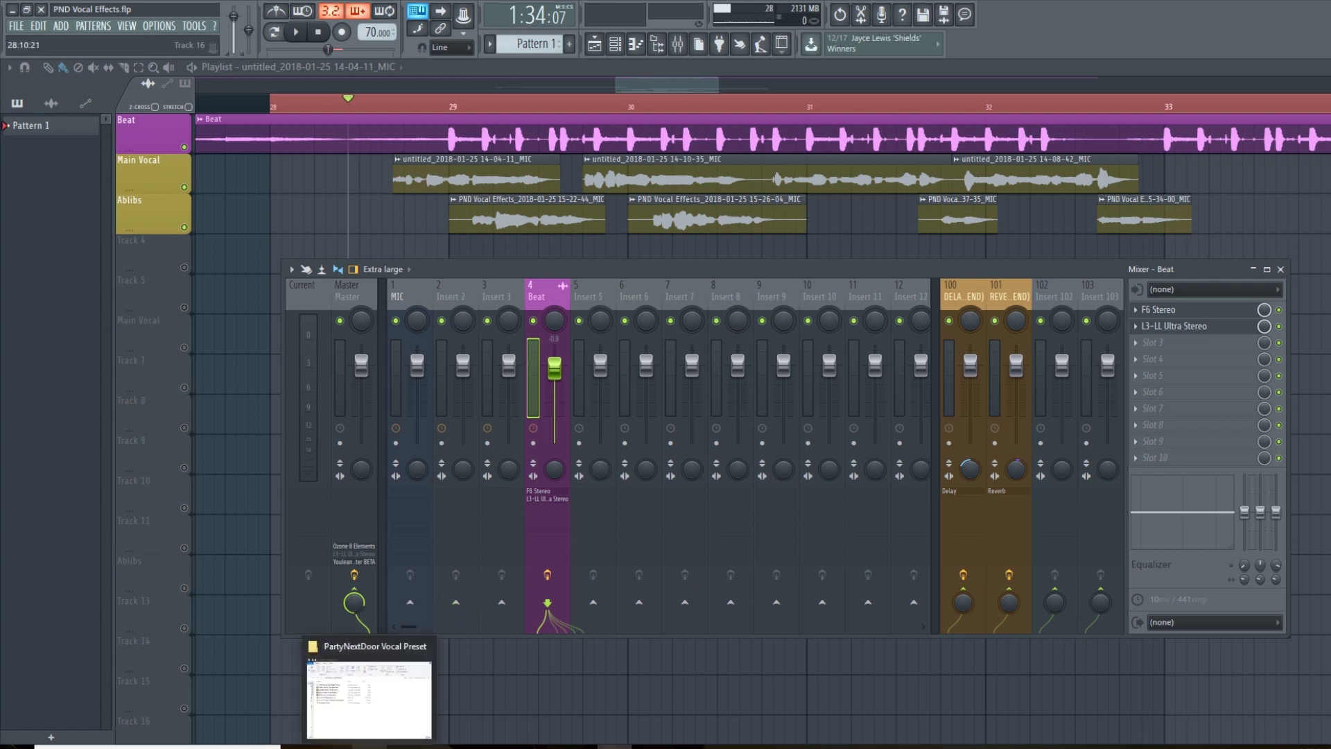
click(369, 697)
drag(554, 222, 892, 213)
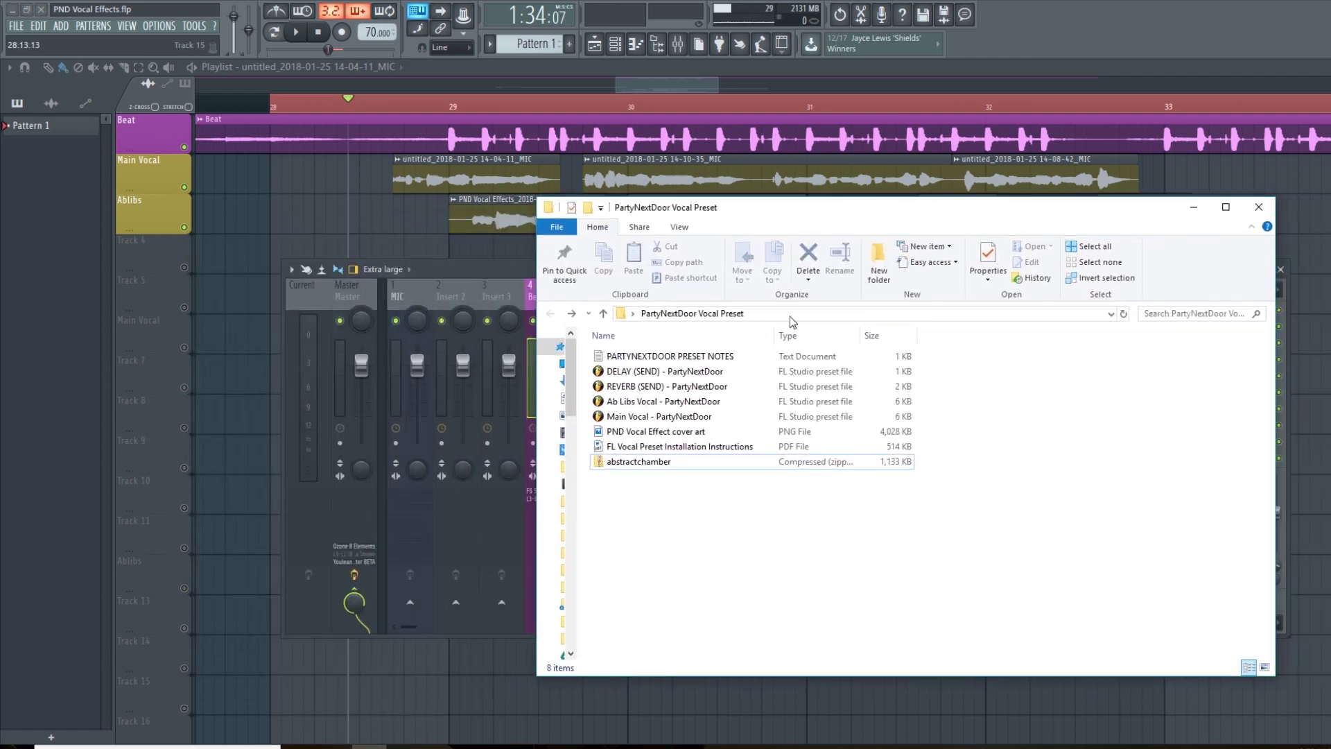
click(643, 405)
click(662, 417)
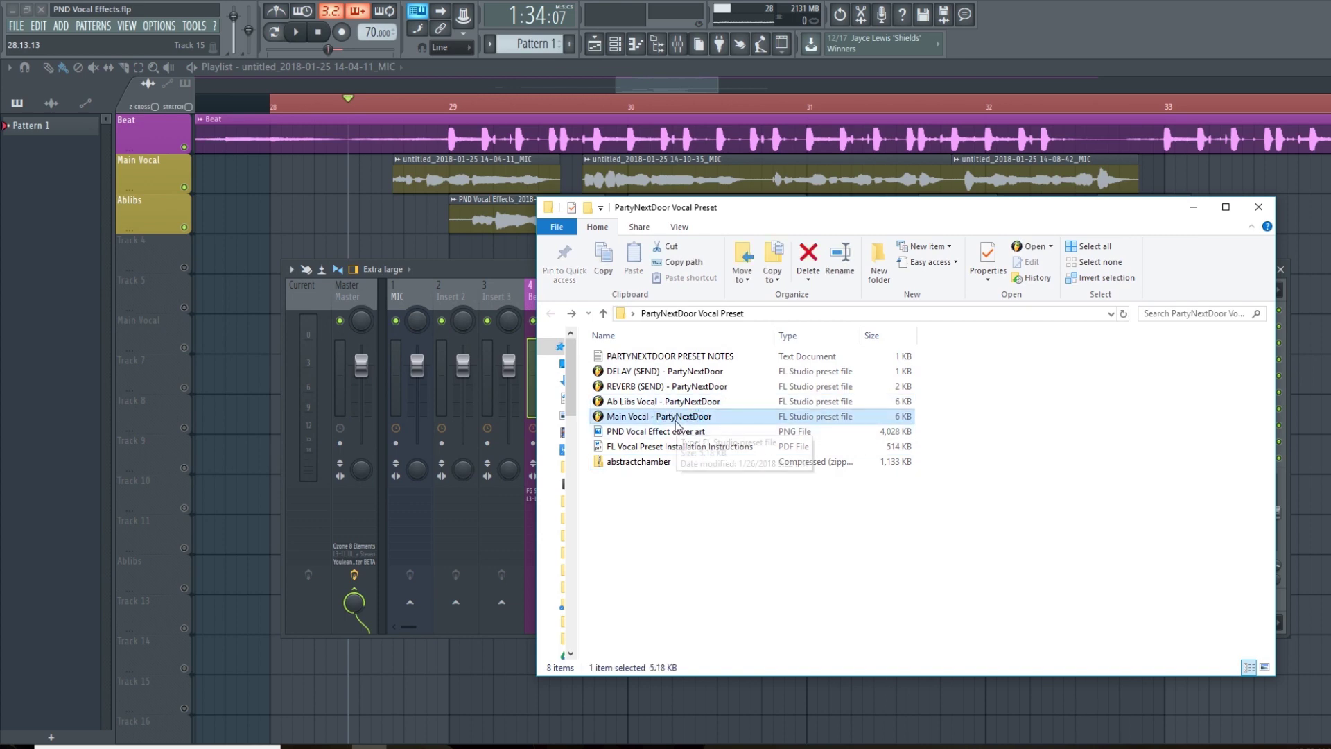
Drop Main Vocal - PartyNextDoor.fst onto mixer insert 2, turning it into Main Vocals
click(638, 400)
click(639, 386)
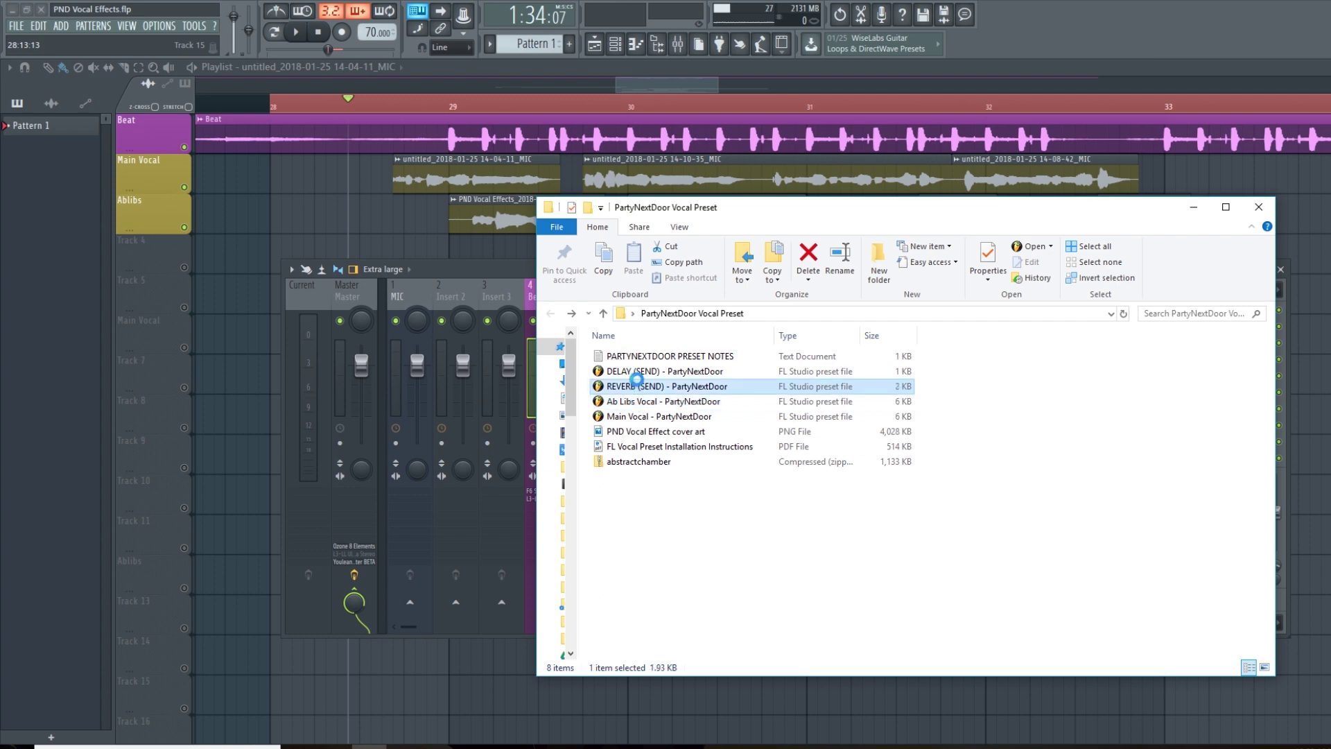
click(638, 372)
click(645, 416)
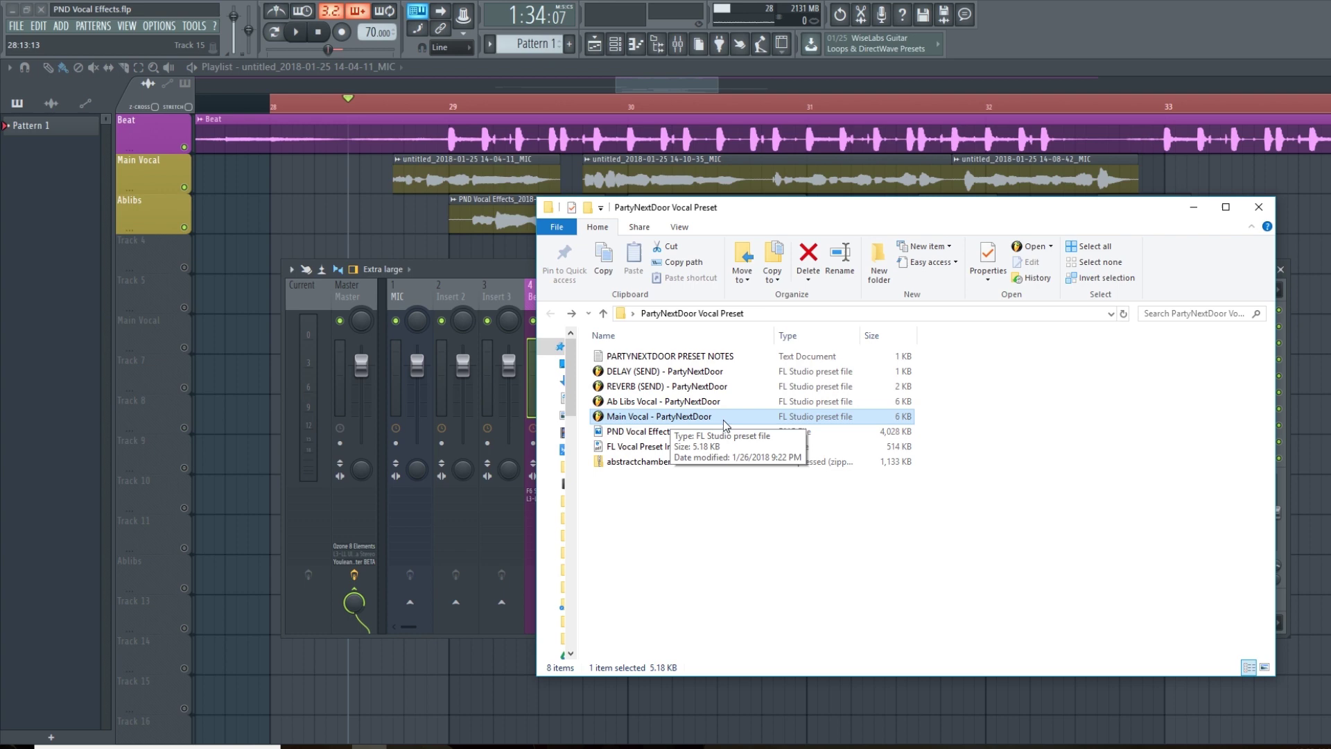
drag(836, 215, 898, 206)
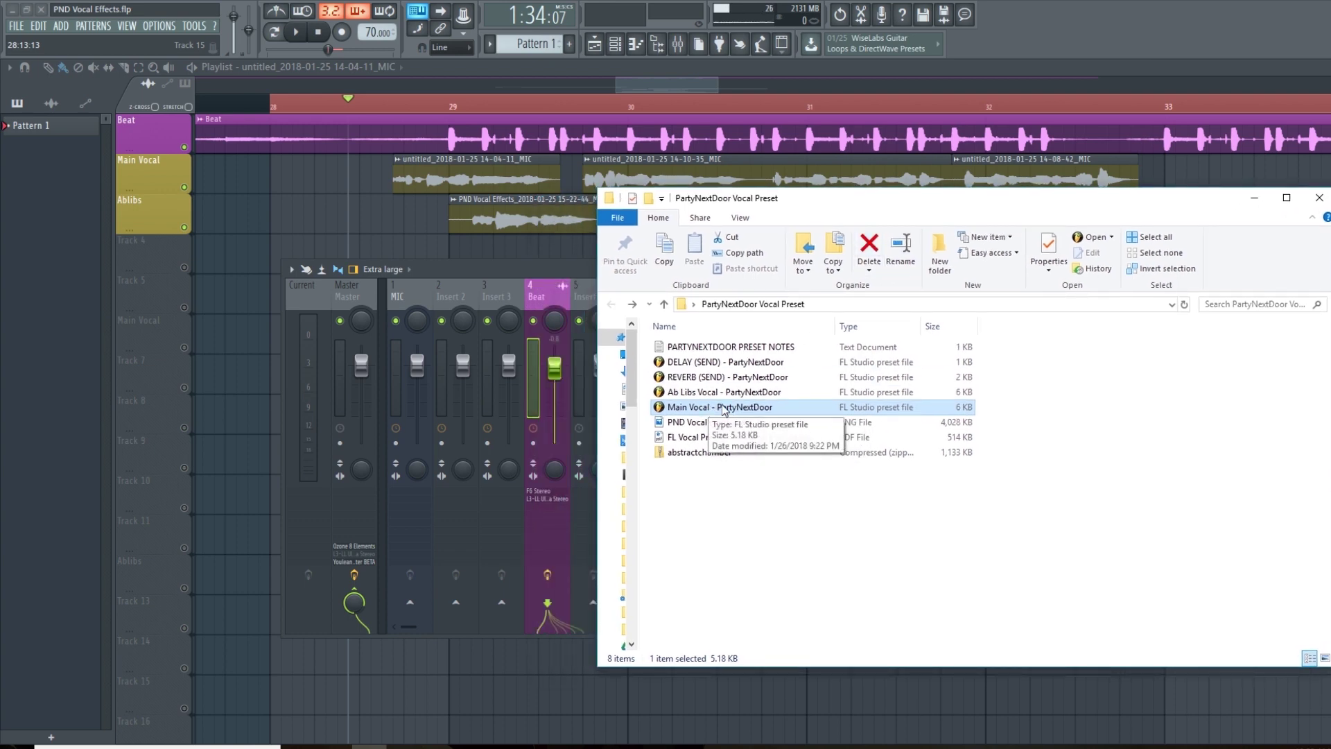
drag(725, 409, 451, 294)
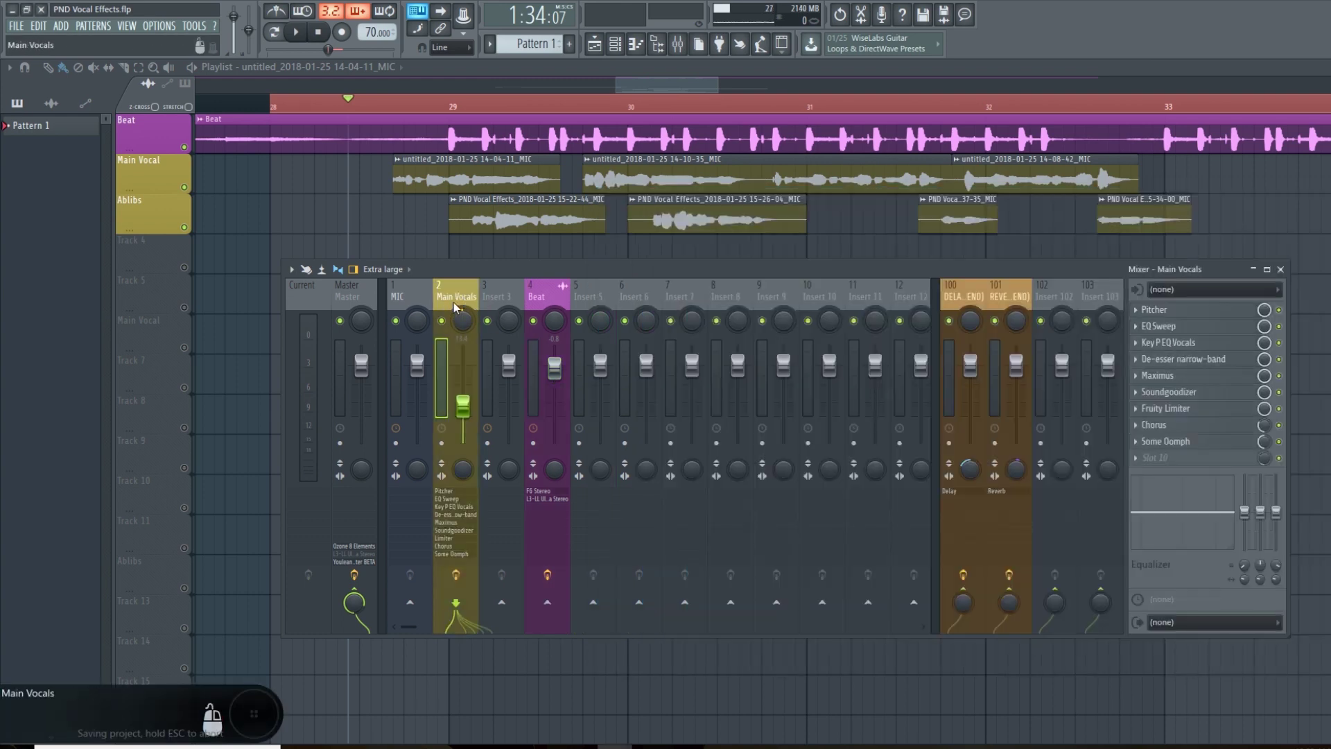
Check the main vocal clip's channel settings show TRACK 2, the Main Vocals insert
double_click(471, 179)
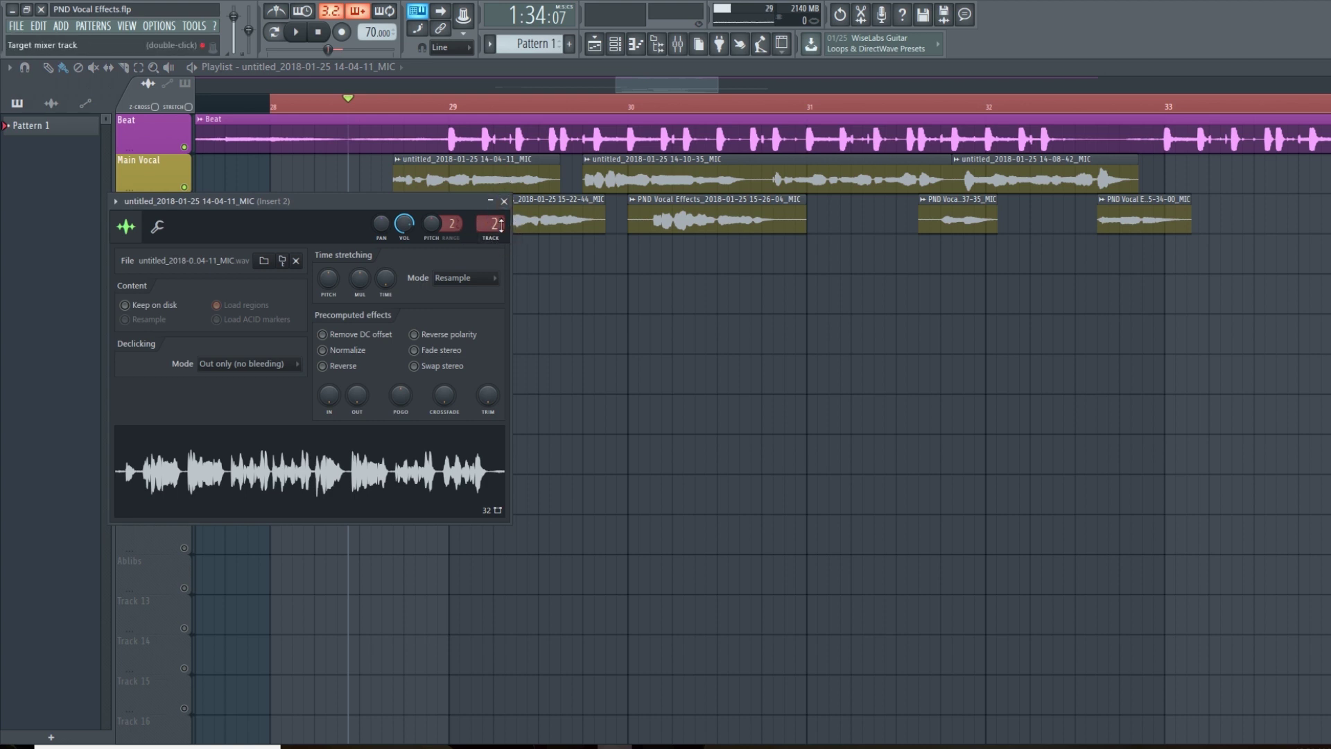
click(679, 46)
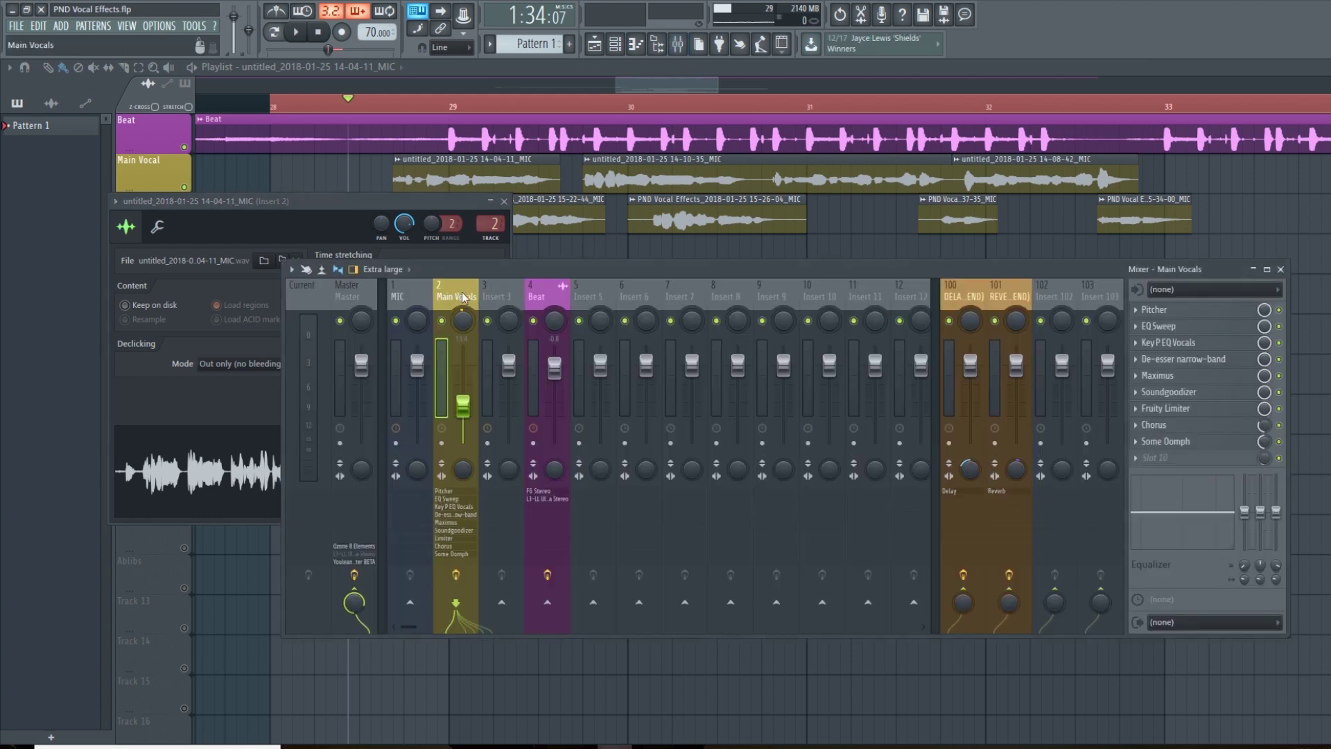
key(F9)
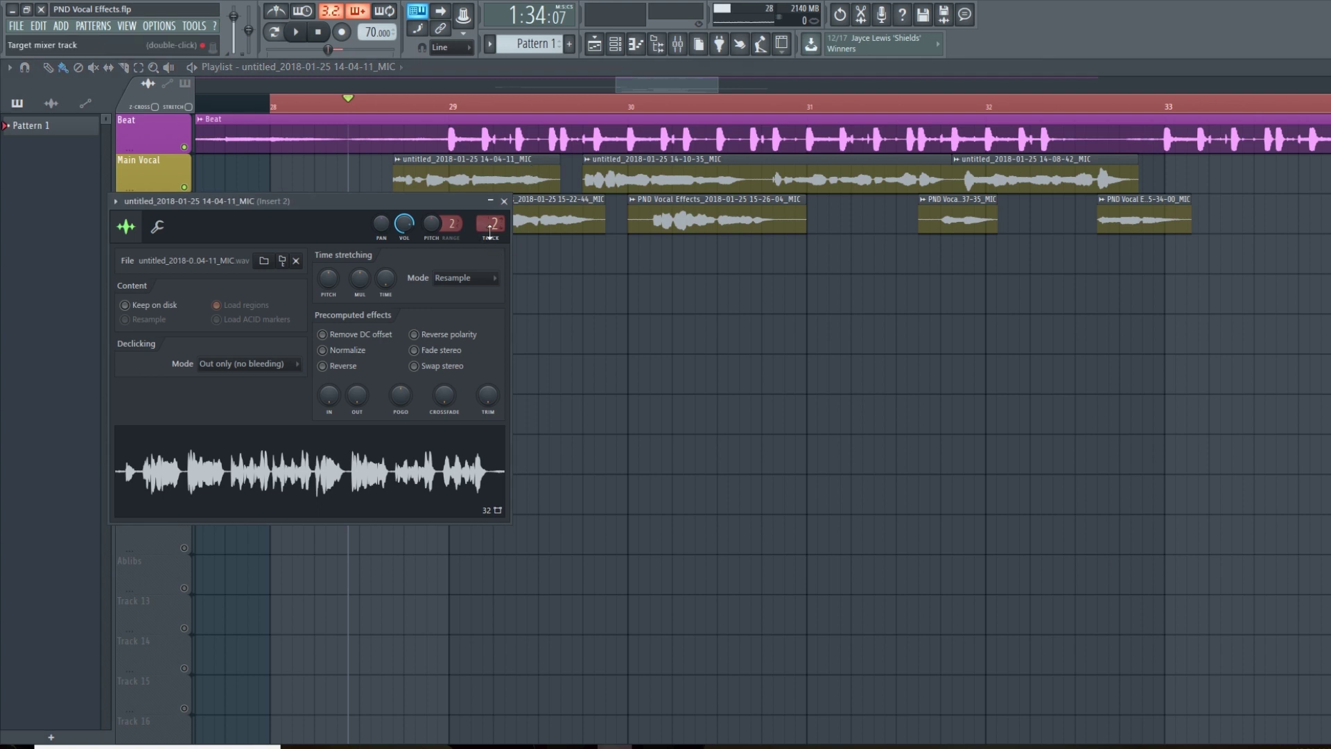
key(F9)
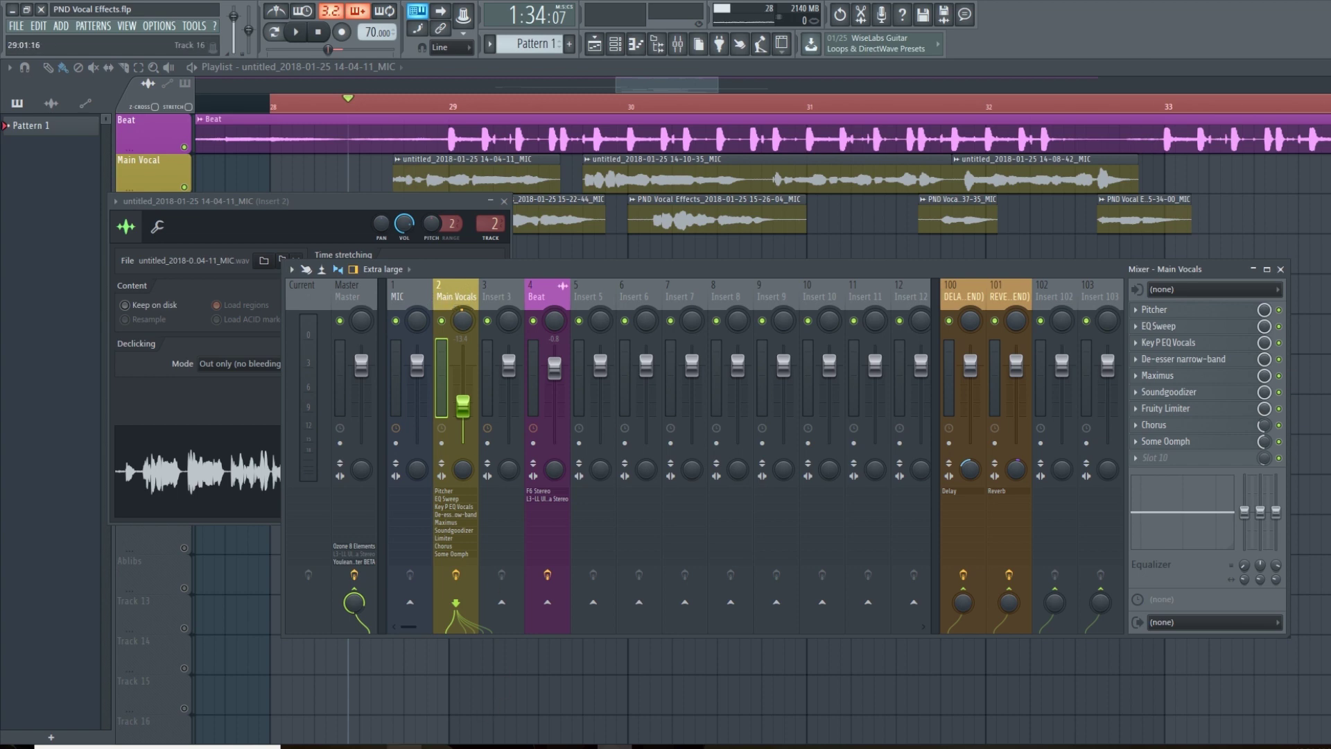
Drop the Ab Libs Vocal preset onto mixer insert 3, creating the Ablibs track
click(403, 735)
drag(705, 392, 496, 302)
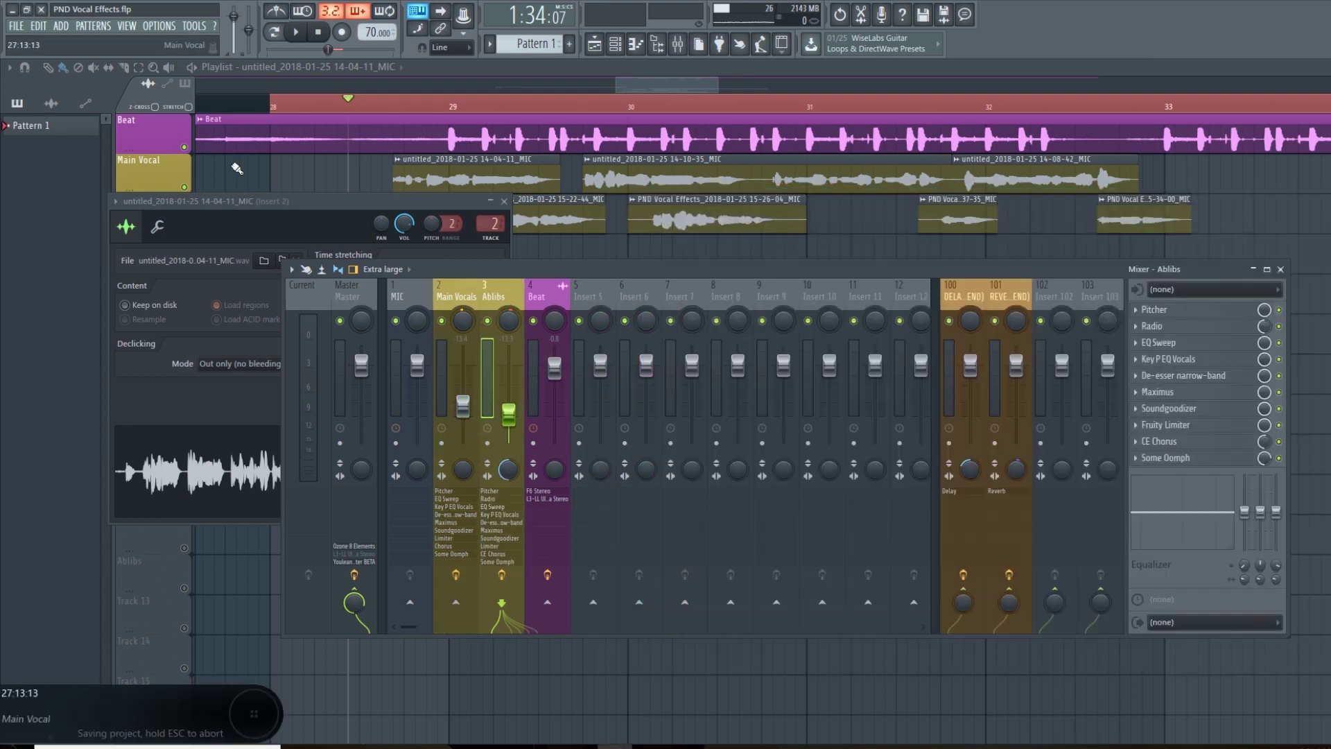
click(161, 187)
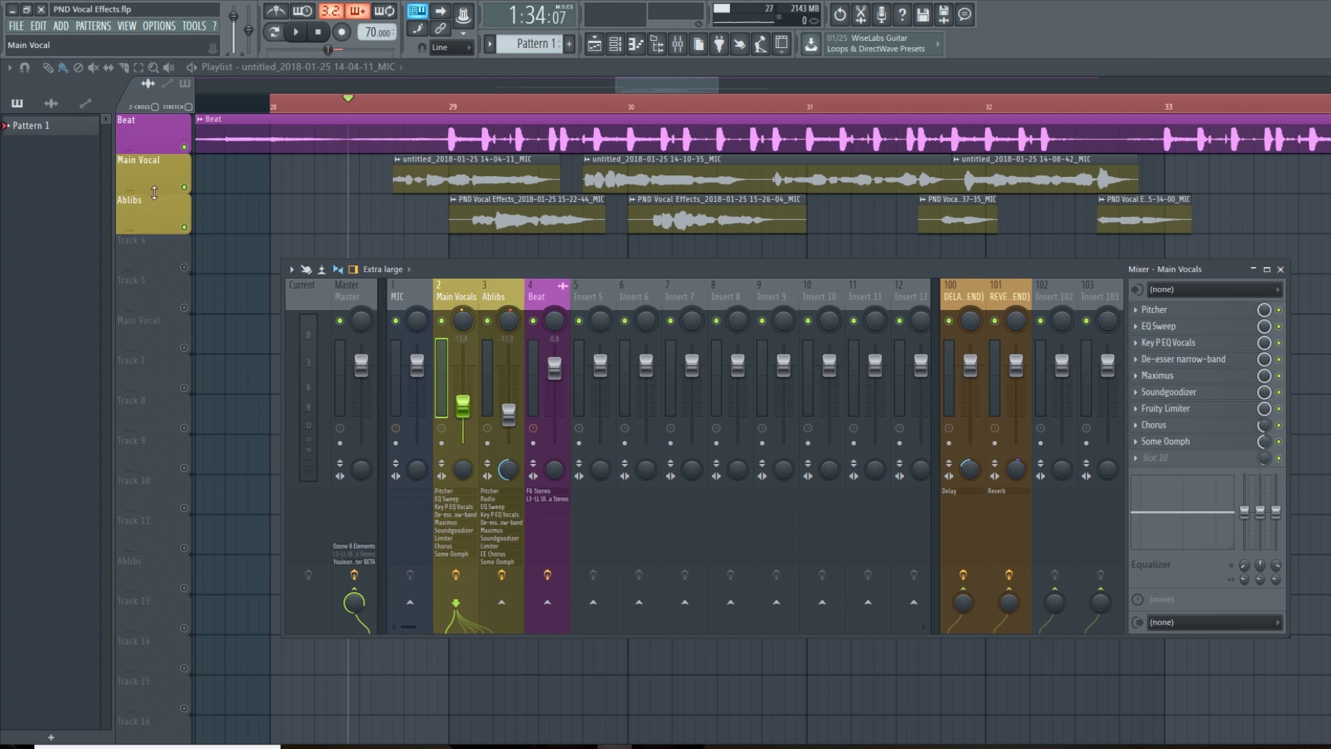
Set the ad-lib clip's channel TRACK to 3 so it plays through Ablibs
click(512, 219)
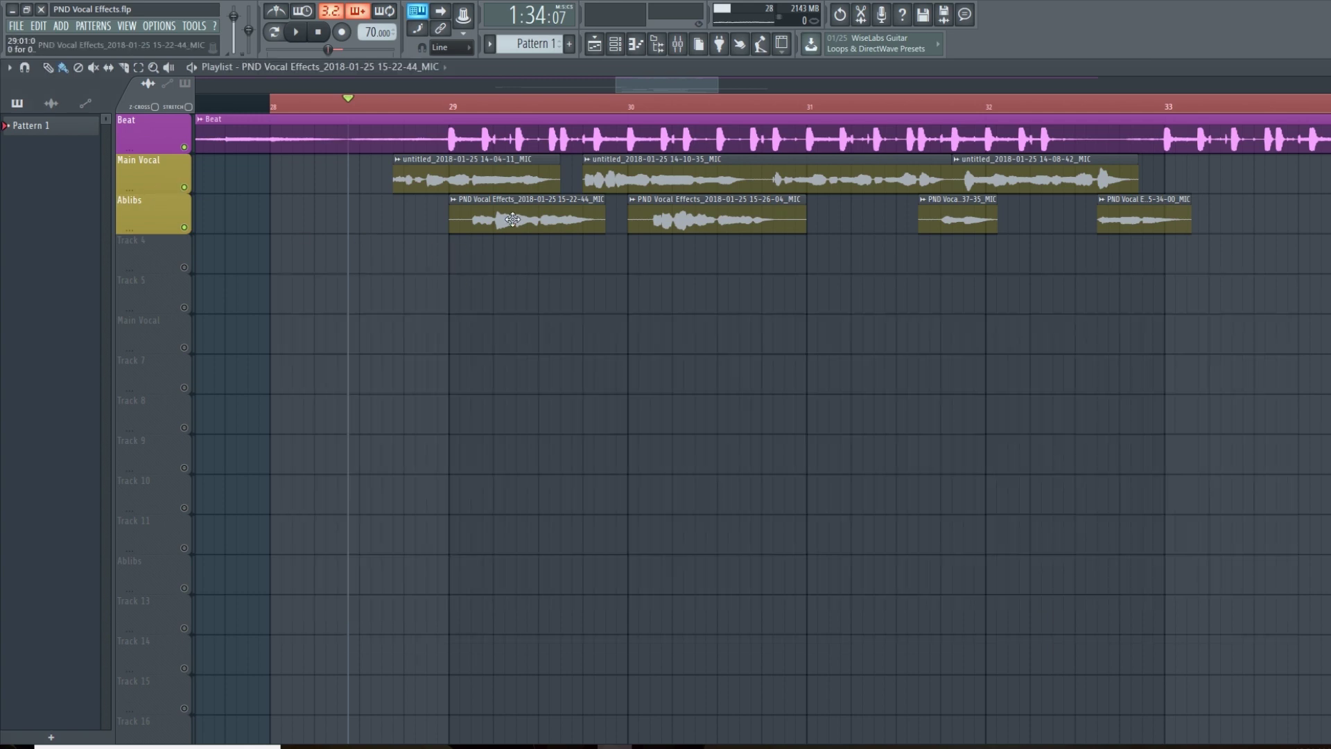
double_click(512, 219)
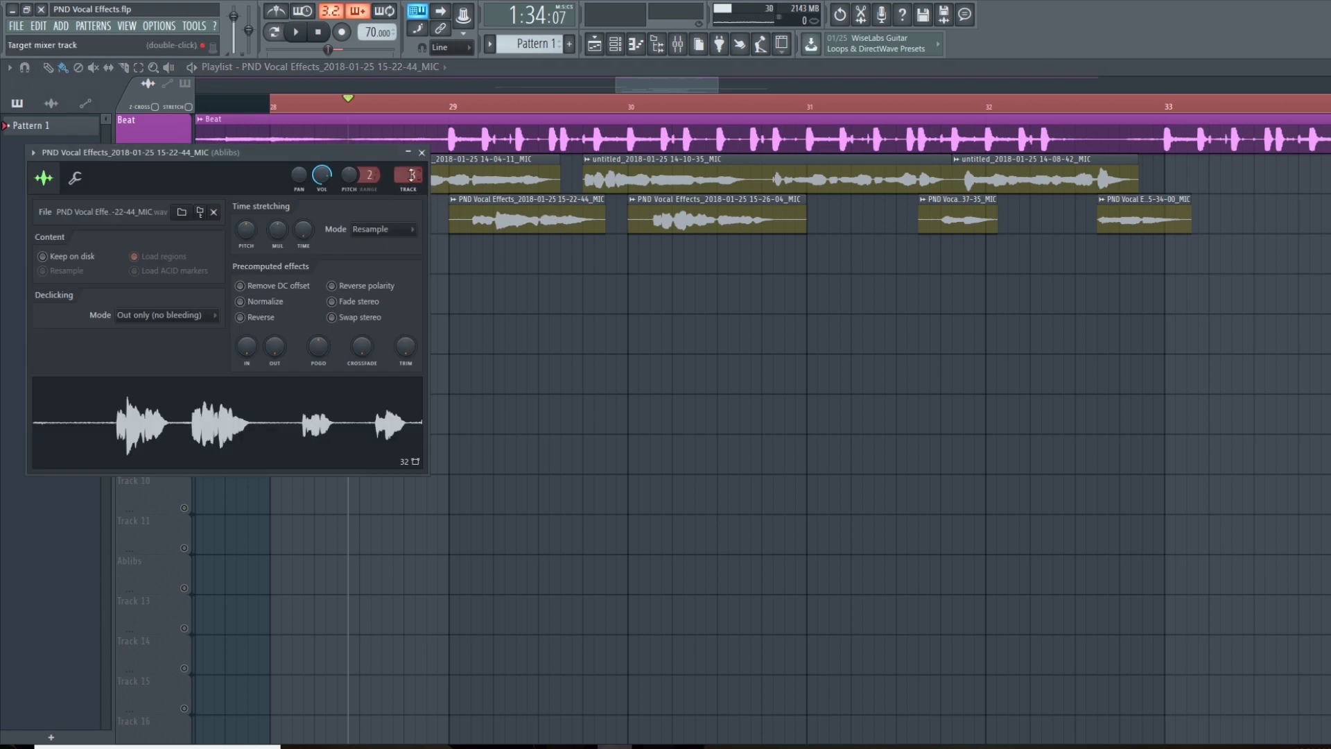
drag(412, 174, 412, 175)
scroll(410, 176, up, 2)
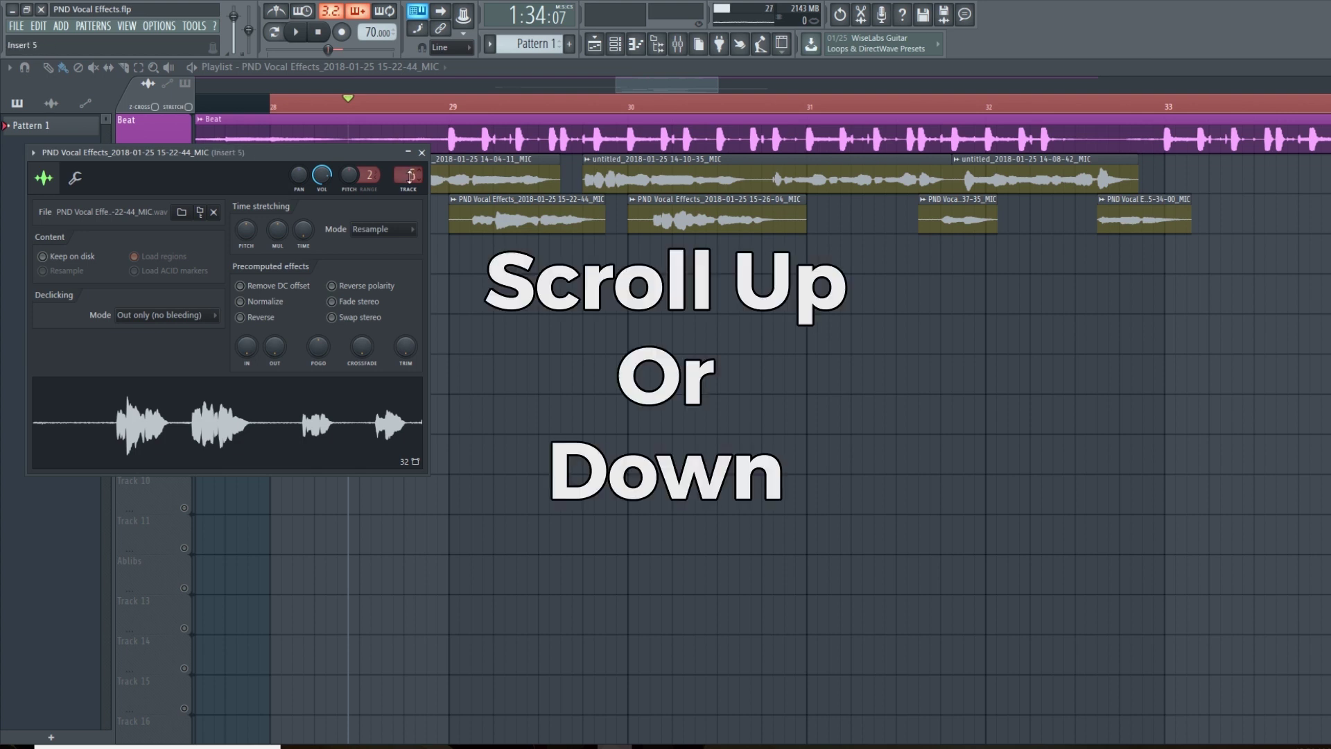
scroll(410, 176, up, 2)
scroll(411, 176, down, 2)
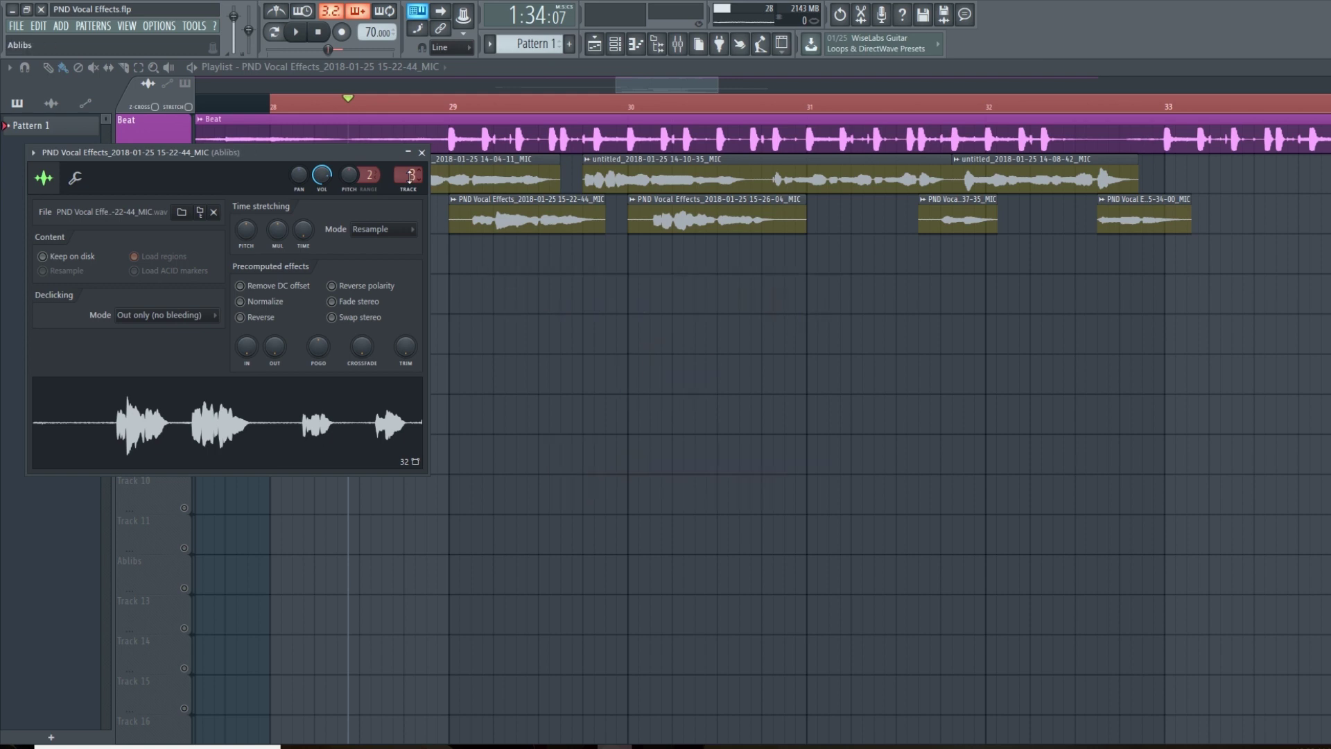
click(411, 177)
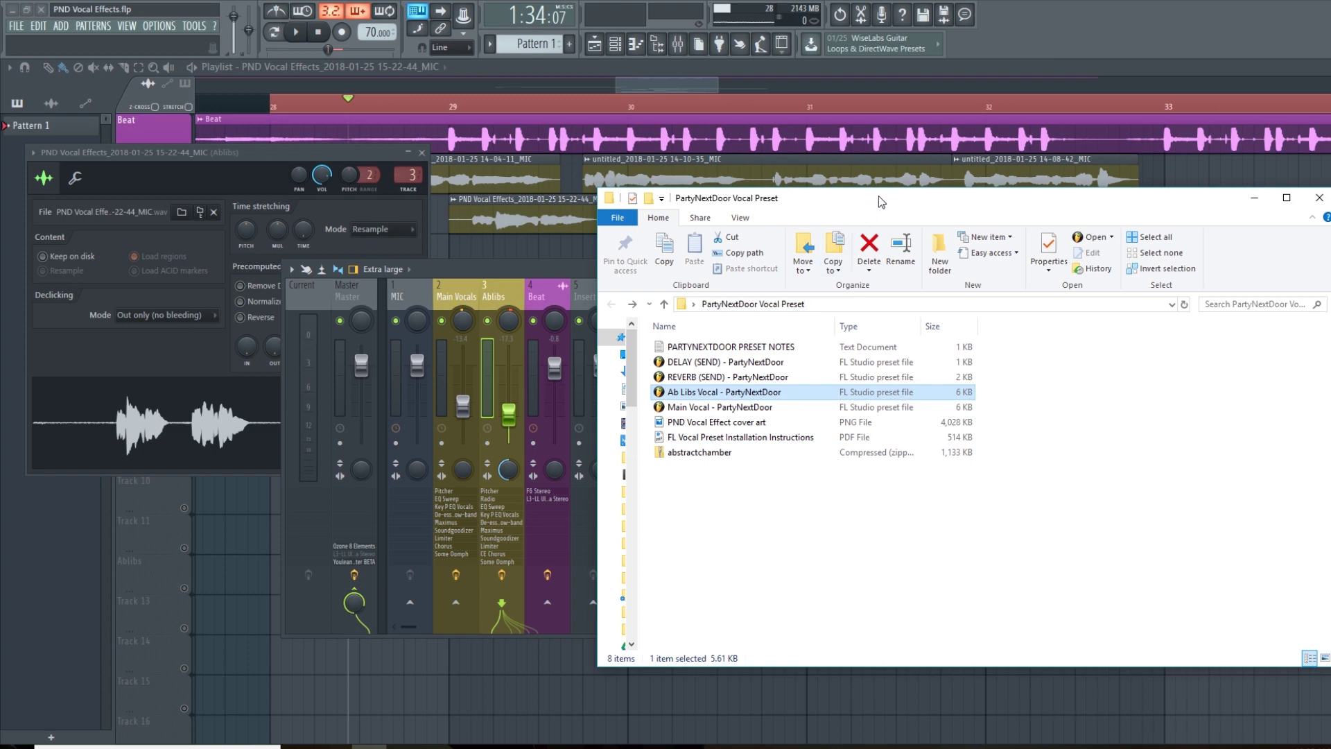
Move the preset folder over the mixer and select the REVERB (SEND) and DELAY (SEND) presets
drag(879, 196, 382, 192)
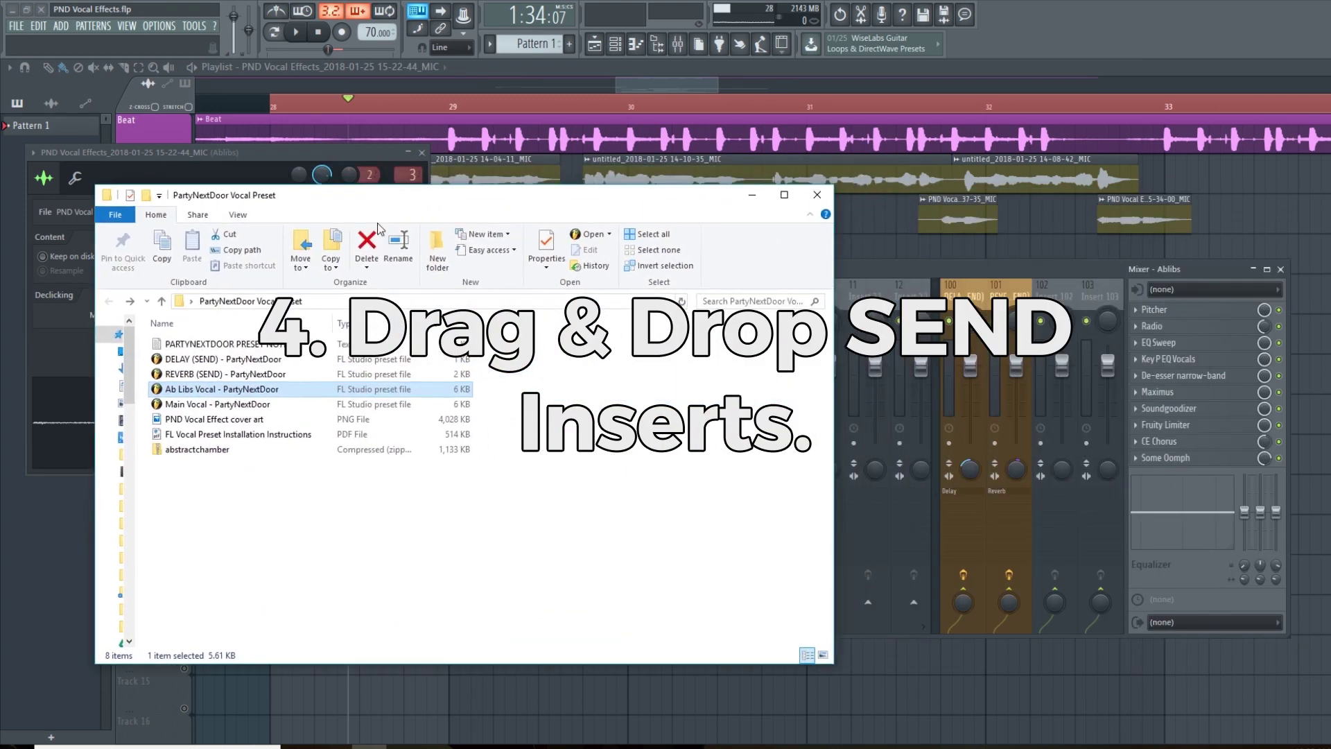
click(207, 374)
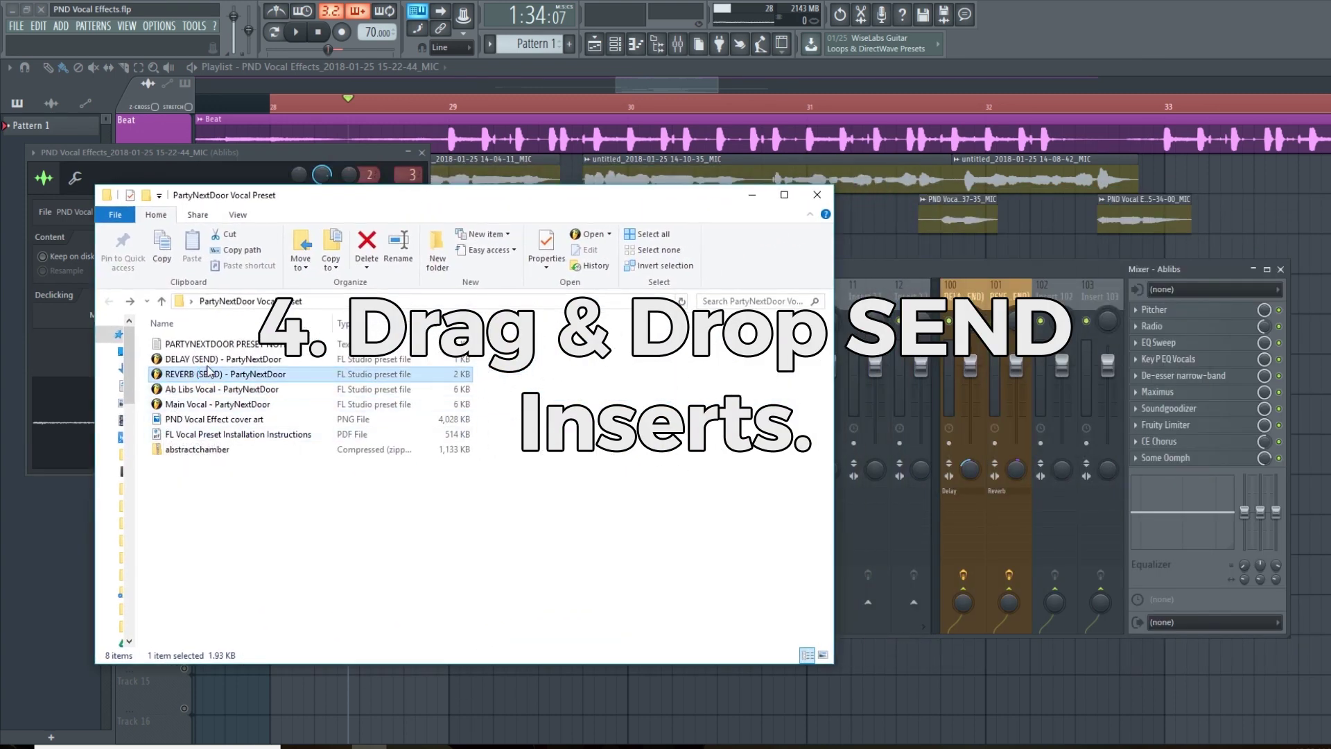
click(206, 360)
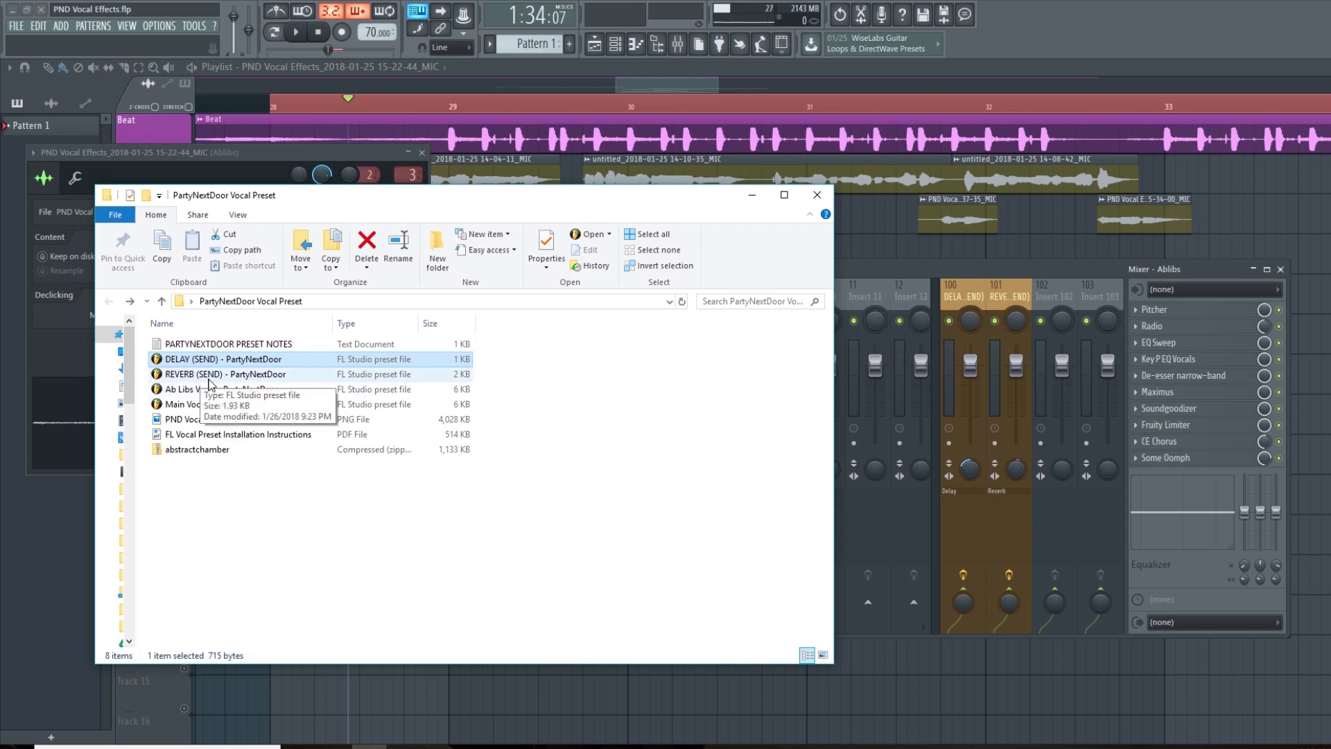
Dock the Delay send track to the mixer's middle section
click(1007, 294)
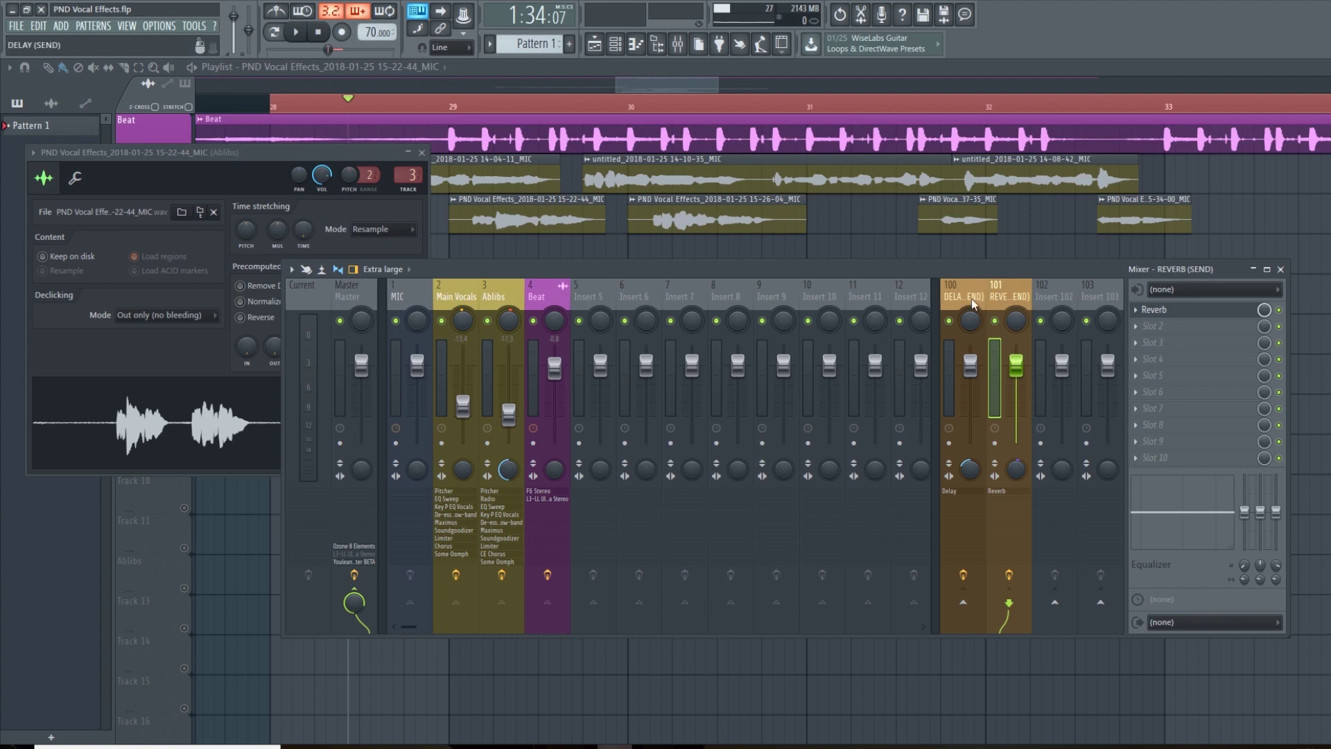
click(971, 298)
click(993, 294)
click(959, 303)
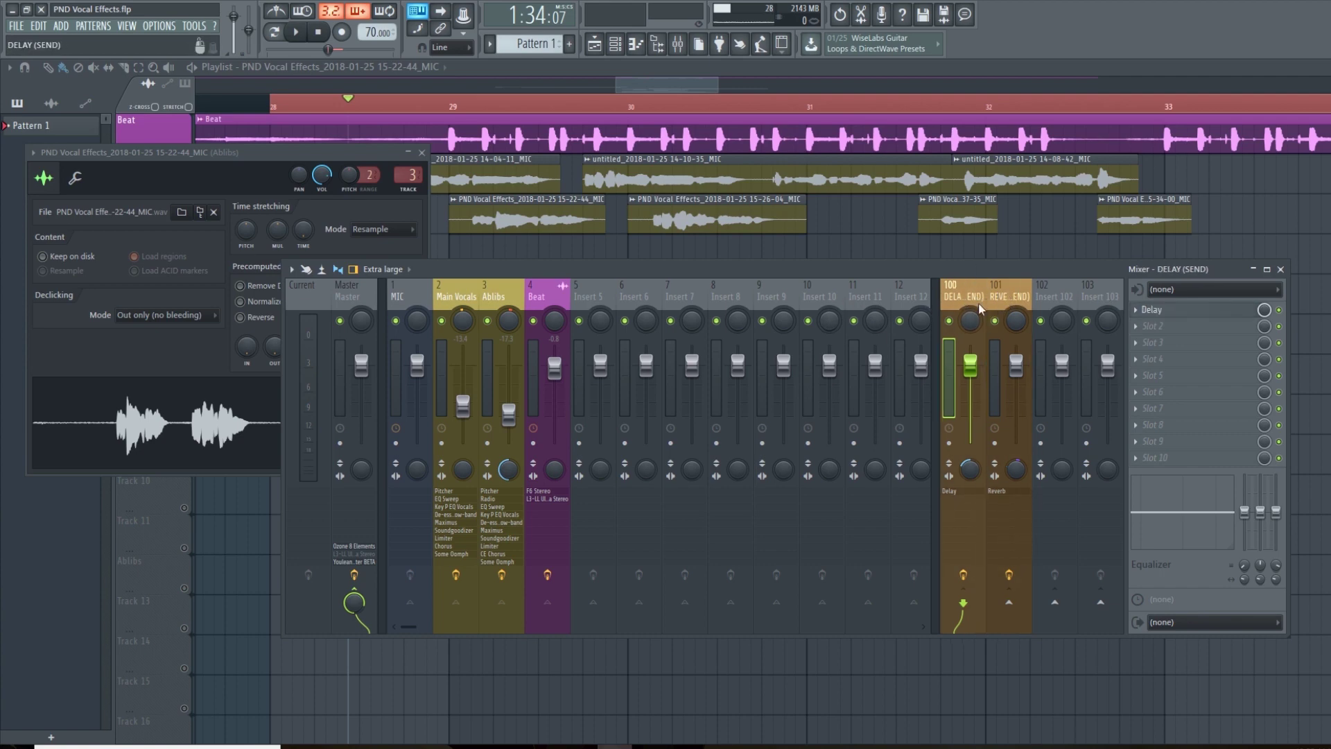
right_click(968, 297)
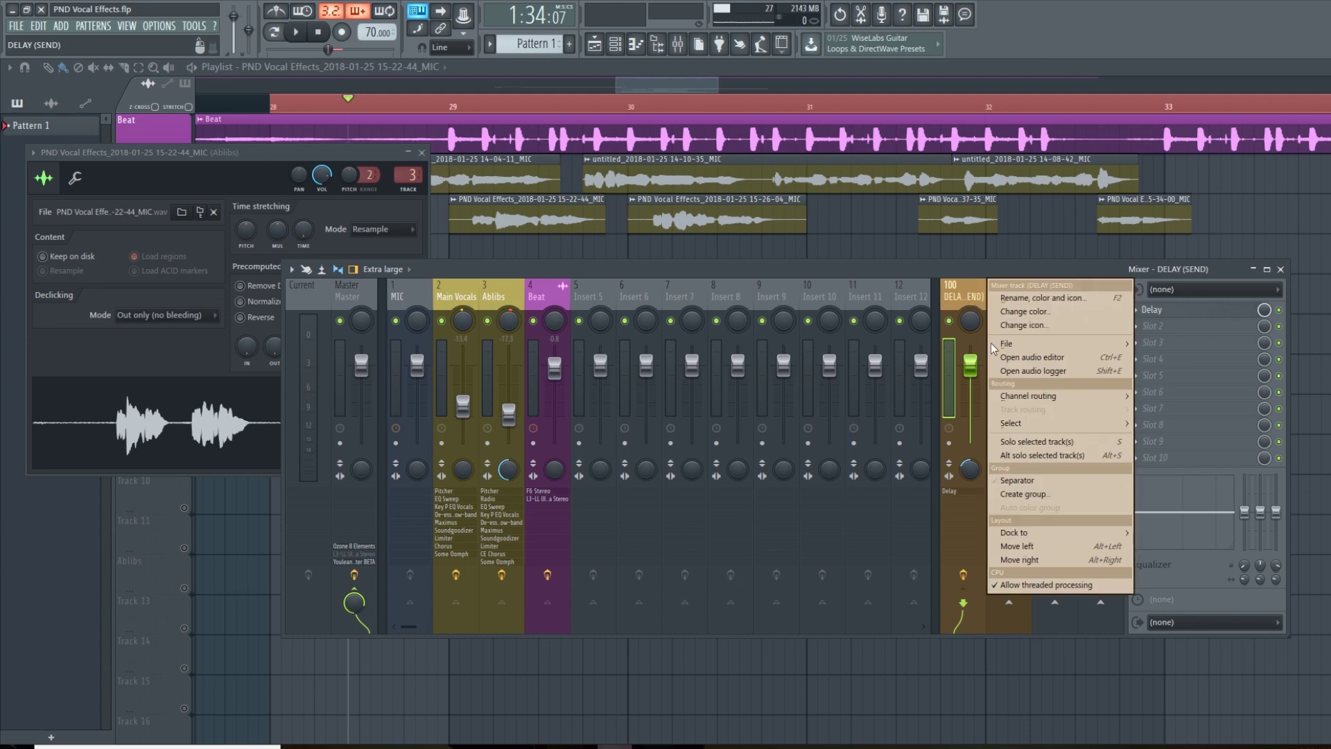
mouse_move(1033, 531)
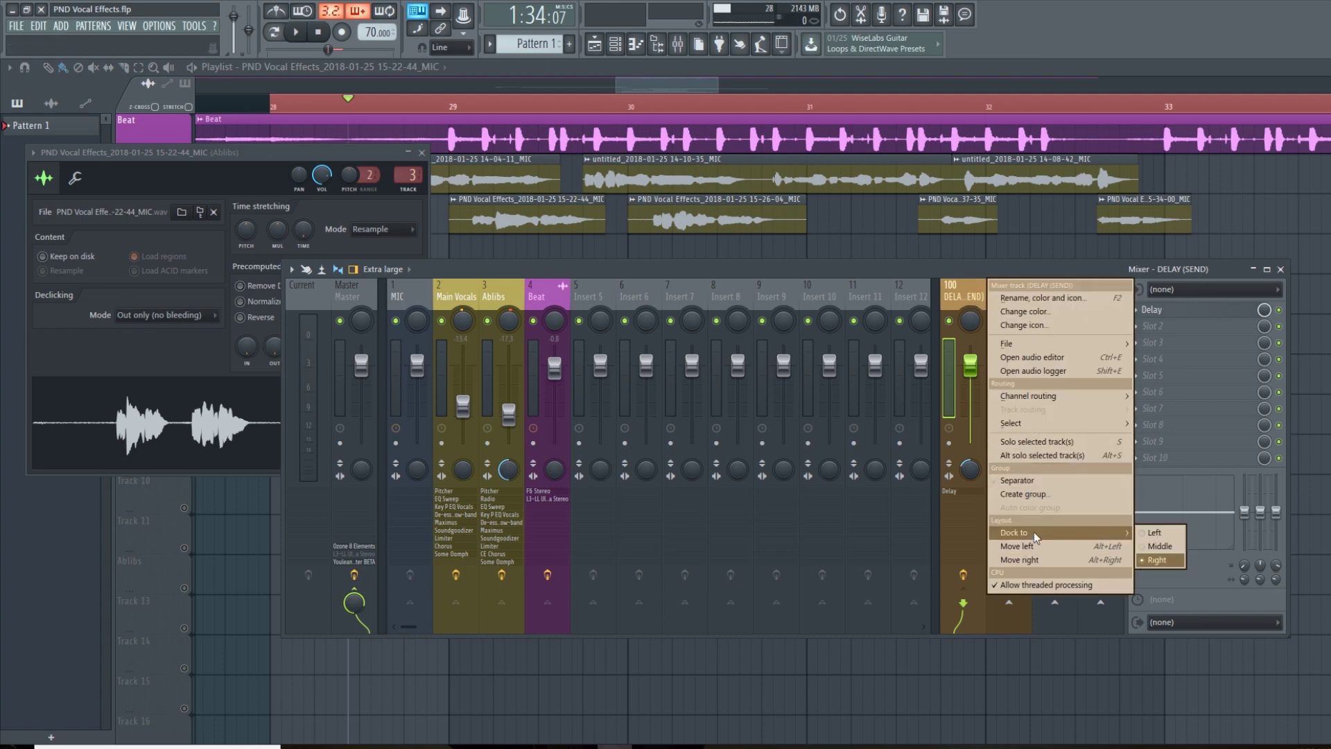
click(1160, 546)
Dock the Reverb send track to the middle as well and select empty insert 102
right_click(1021, 299)
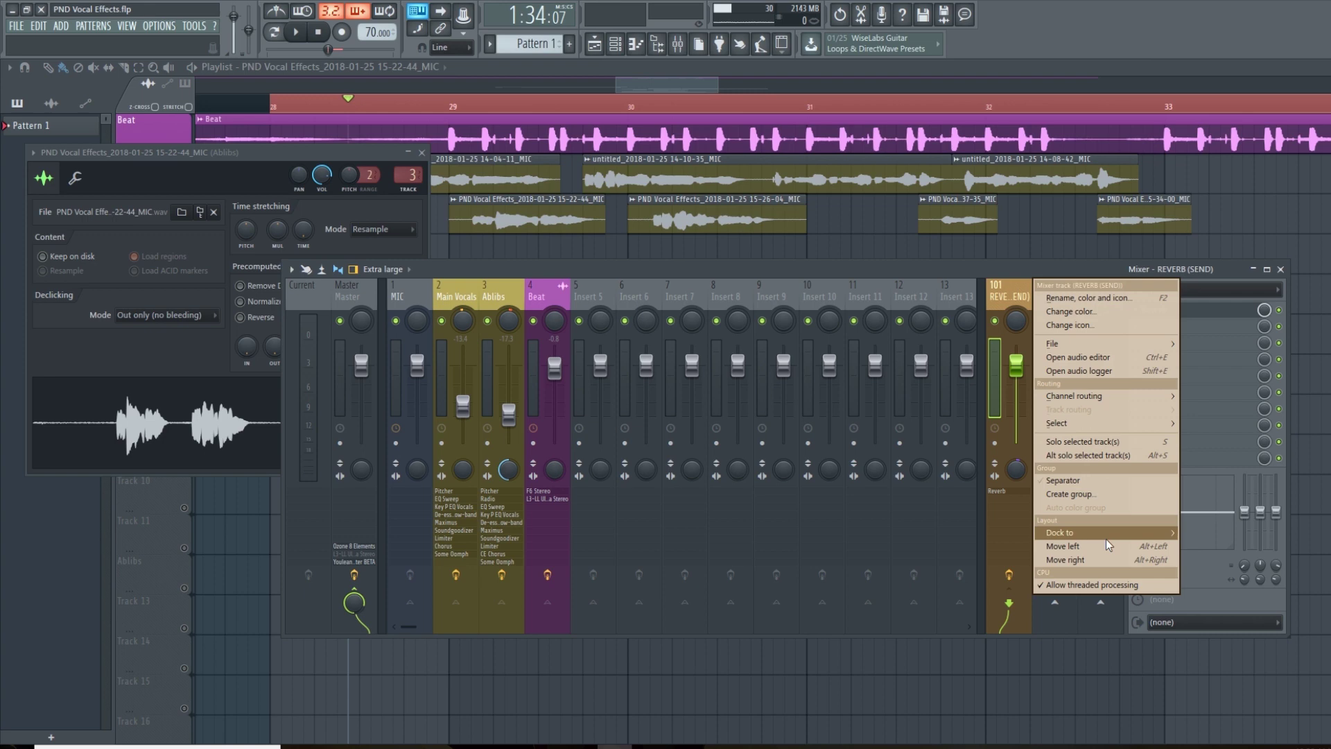
mouse_move(1106, 538)
click(1213, 544)
click(1054, 289)
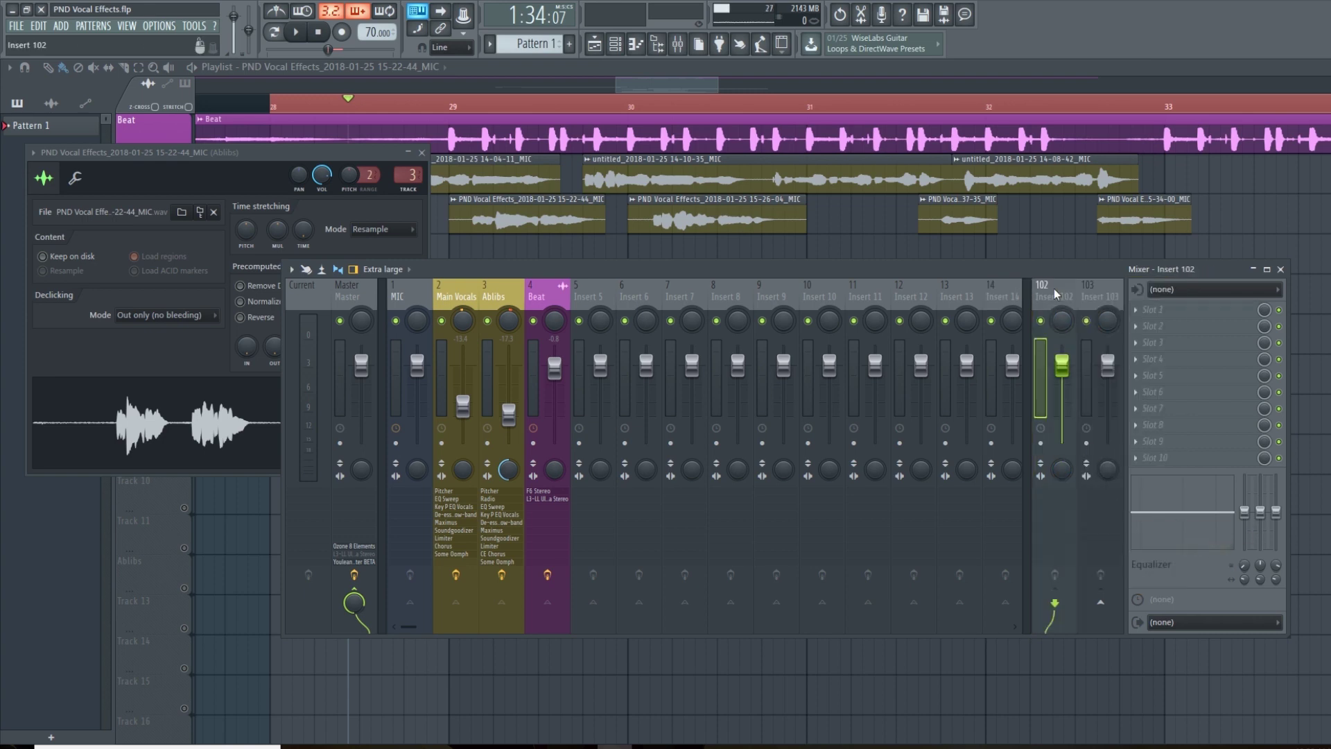
click(1088, 294)
click(1052, 299)
Drag REVERB (SEND) - PartyNextDoor onto insert 102 and DELAY (SEND) - PartyNextDoor onto insert 103
click(369, 747)
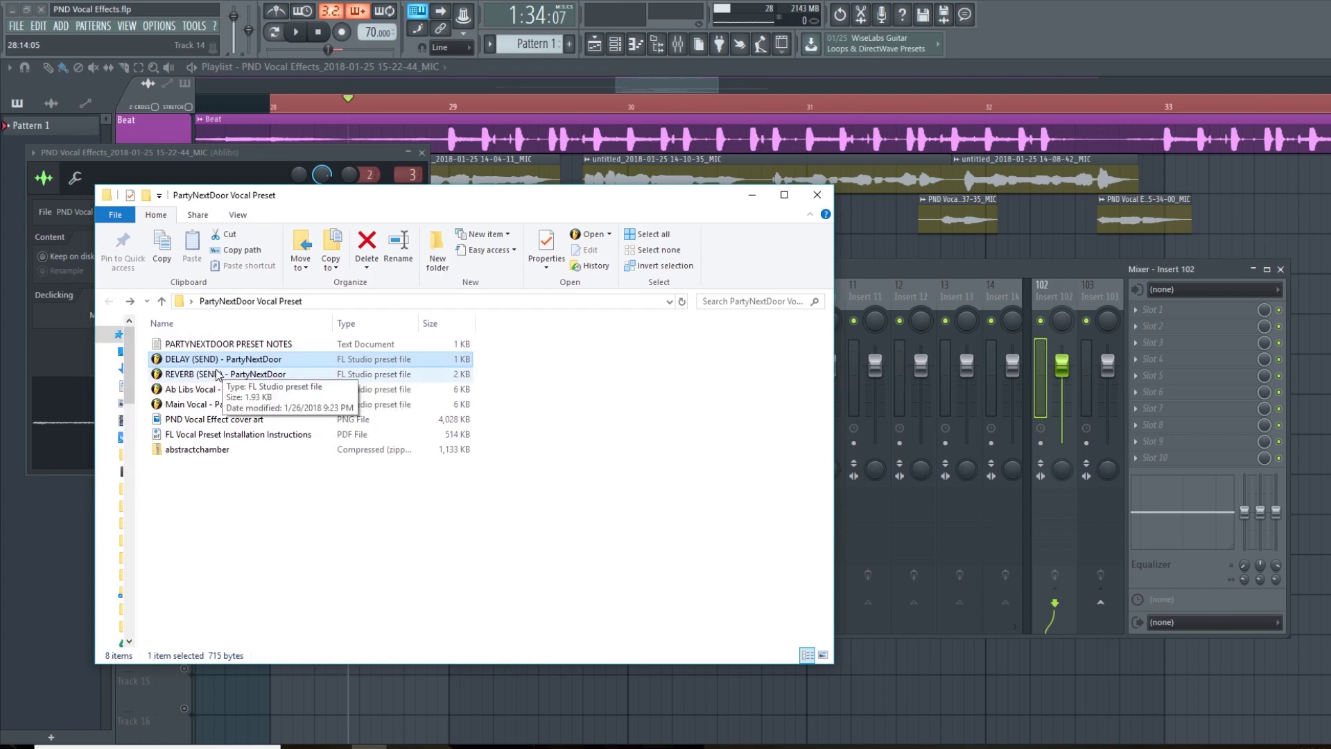
drag(267, 374, 1051, 290)
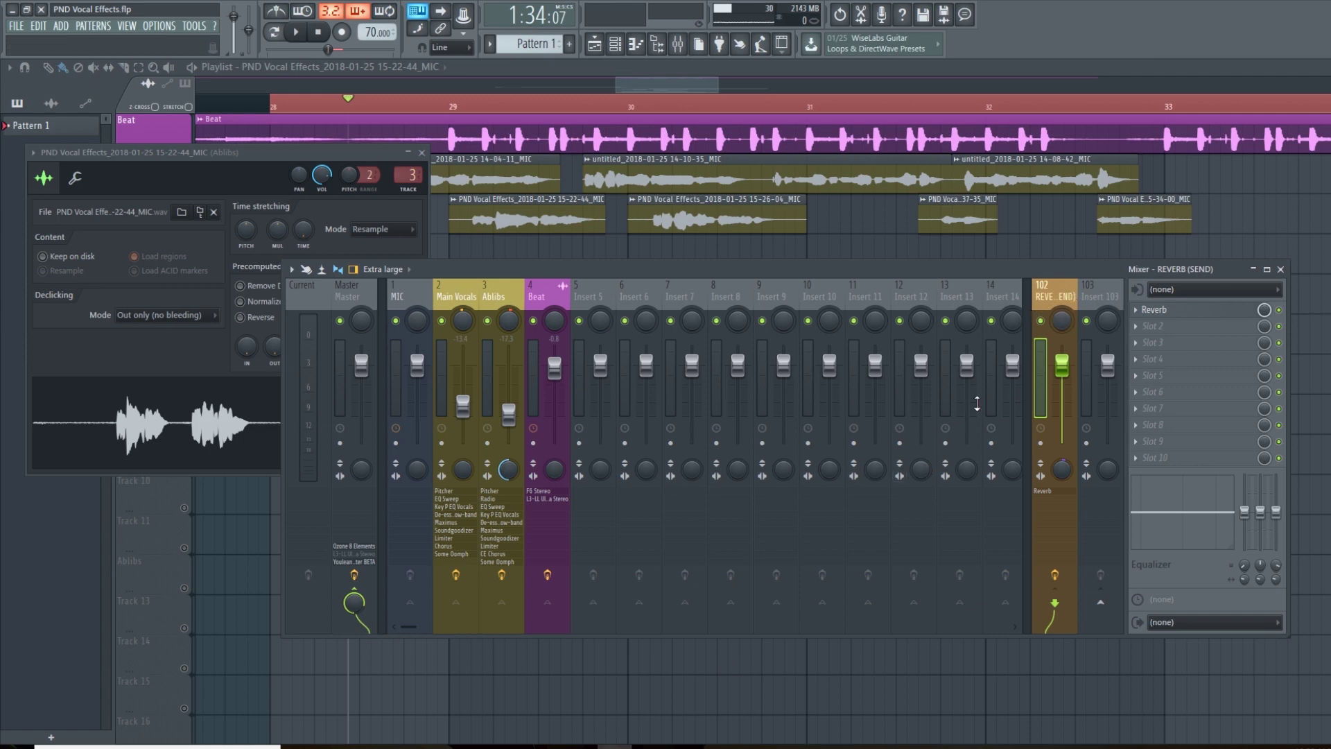
click(369, 747)
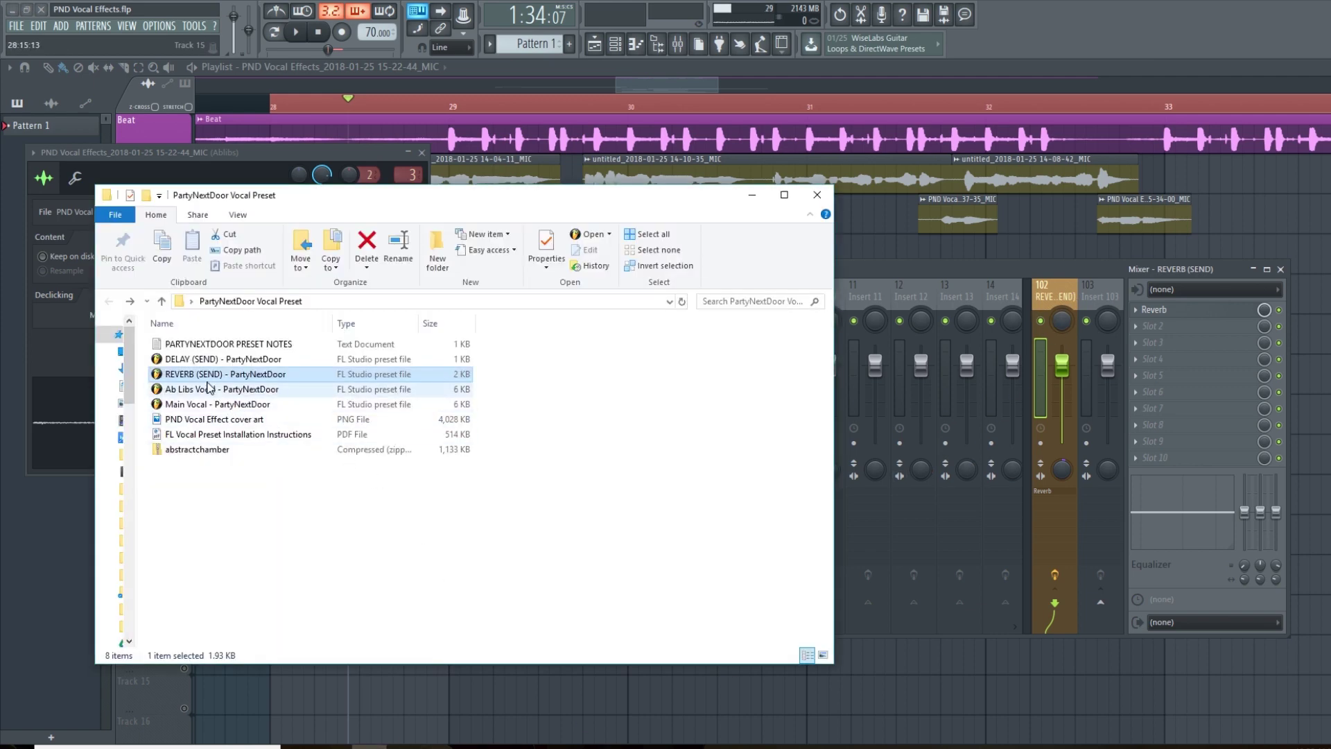
drag(199, 366, 1091, 296)
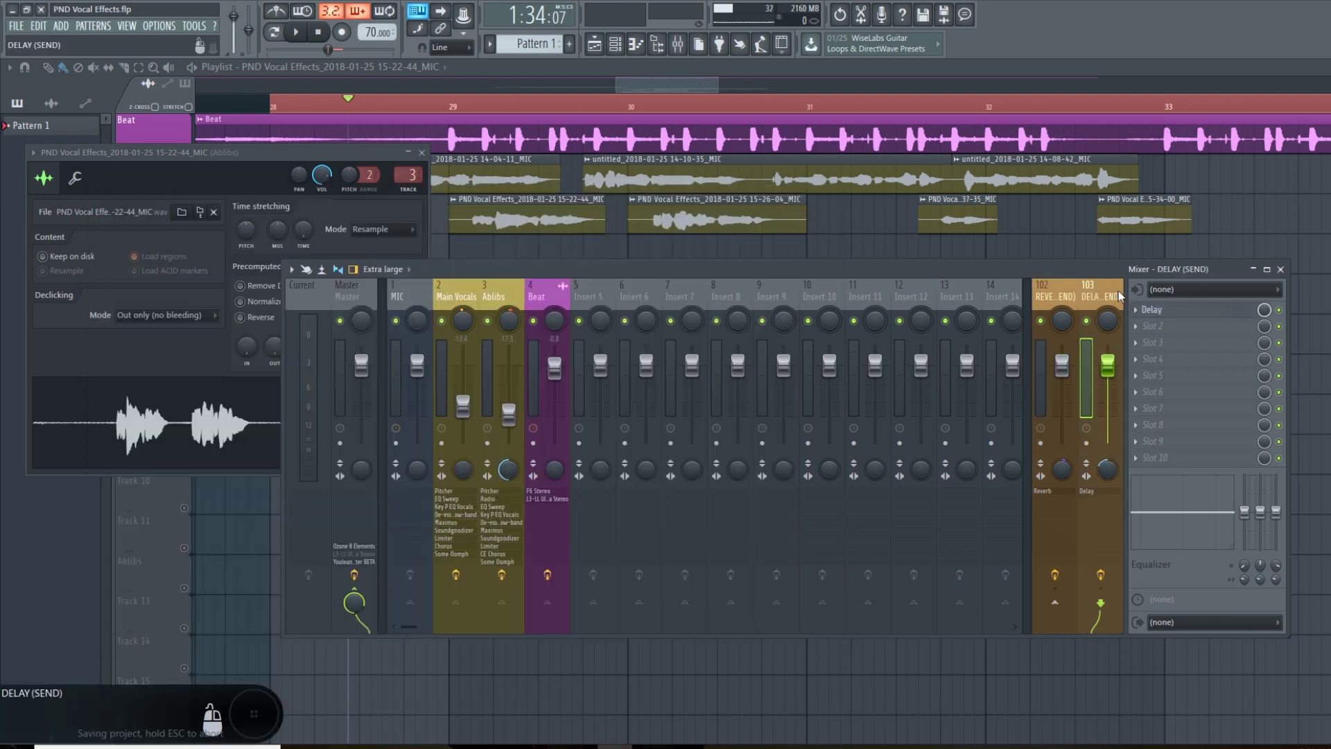
click(454, 296)
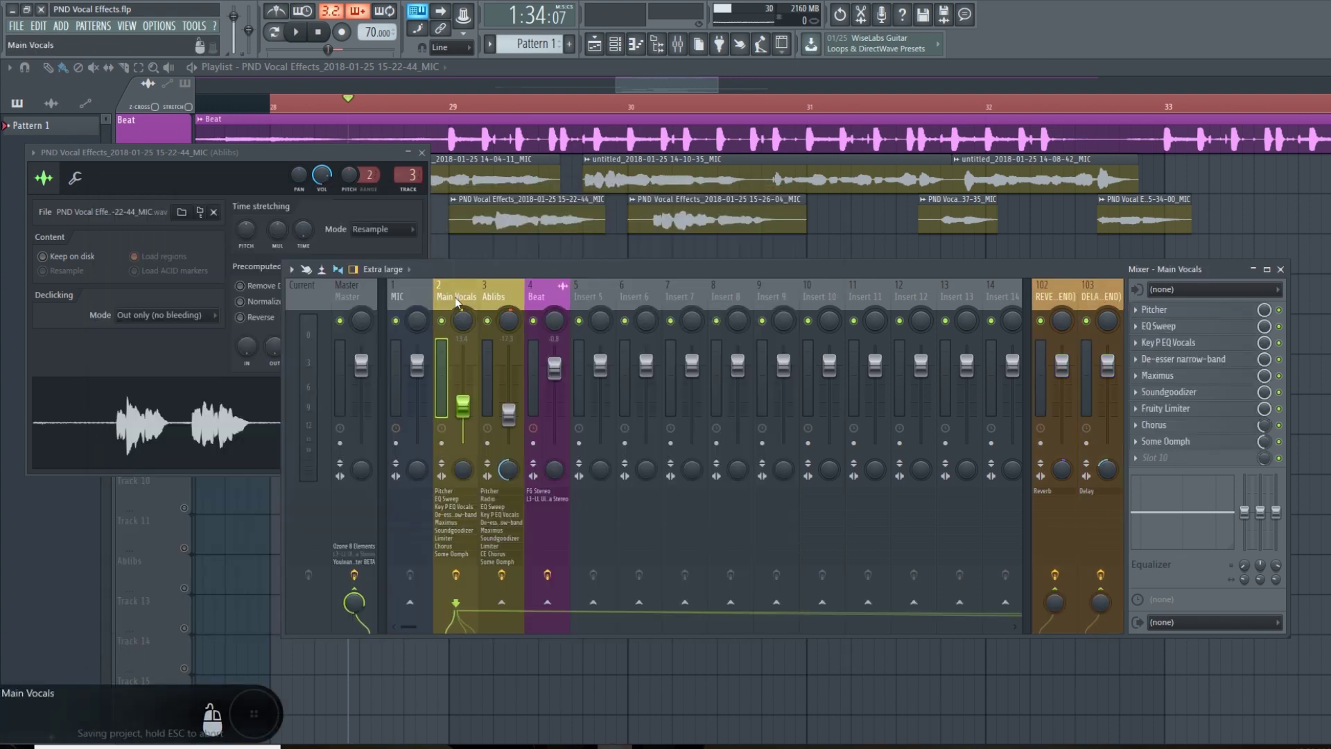
click(373, 747)
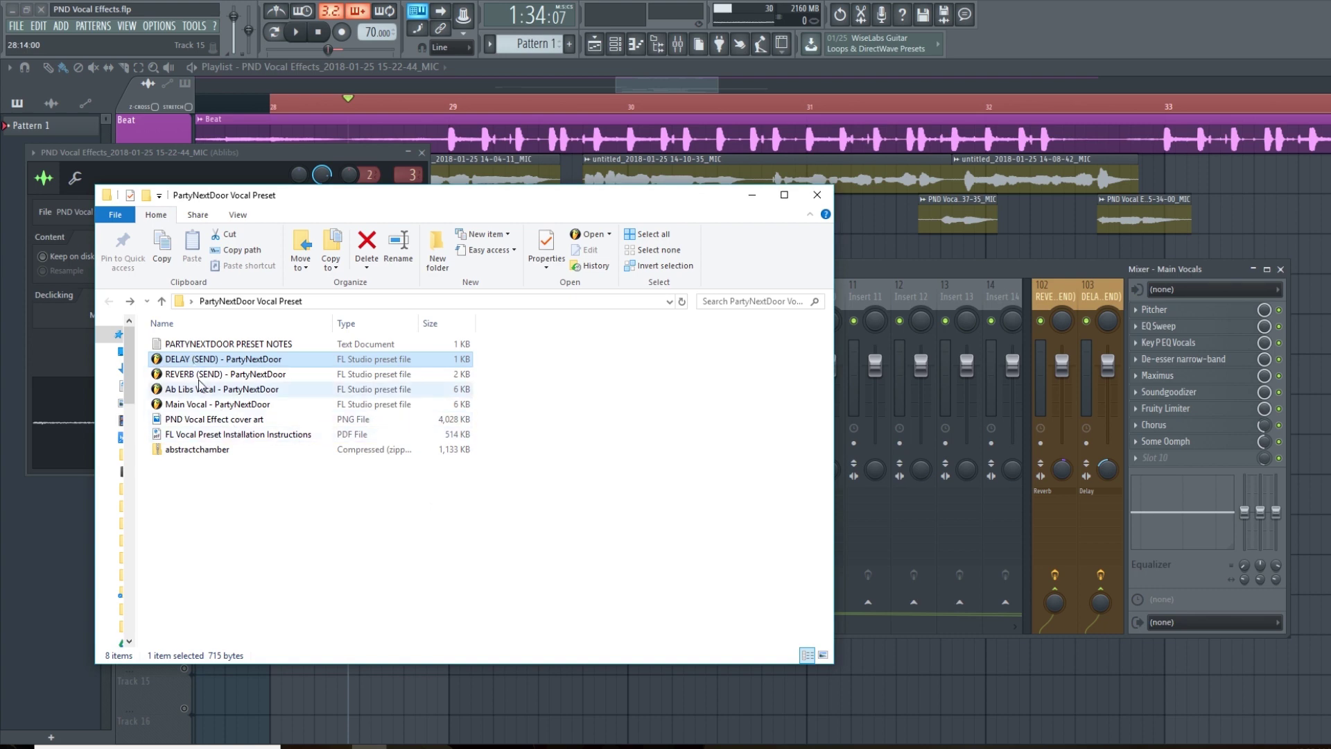
click(240, 488)
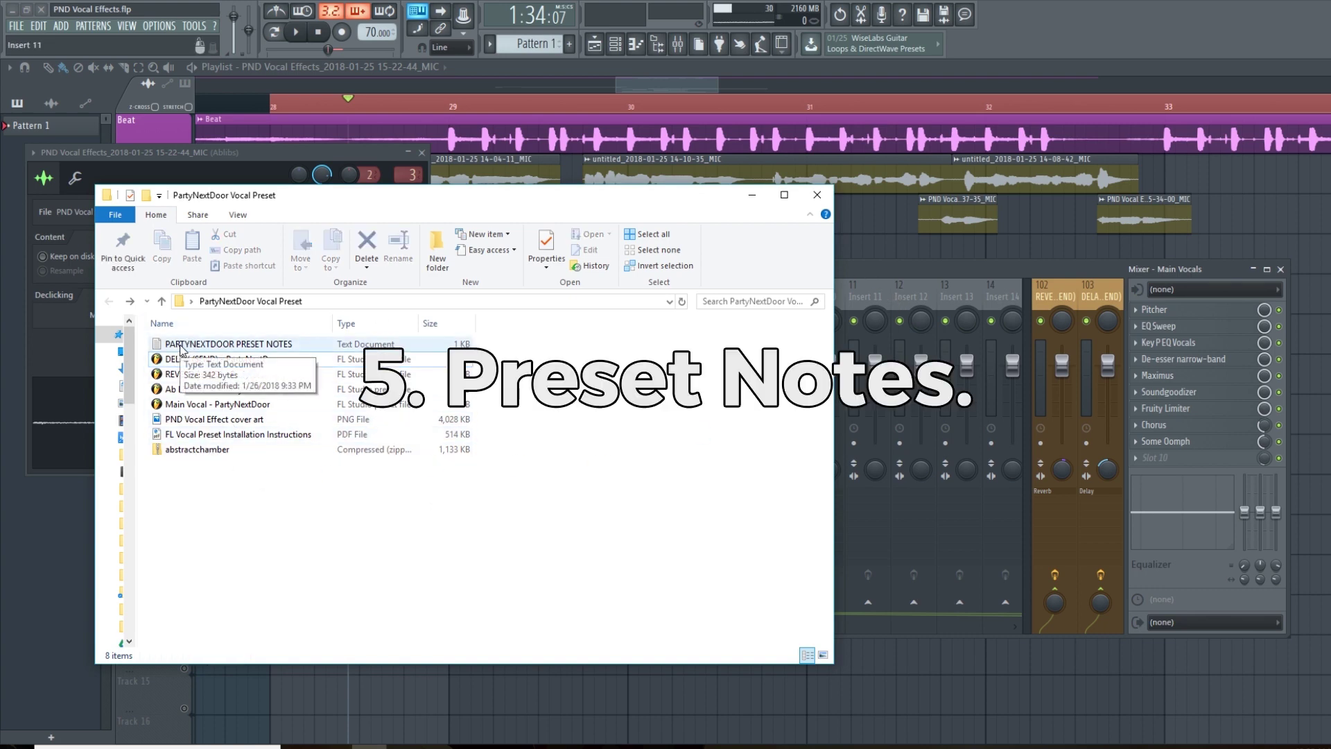
Read the Main Vocal send levels in PARTYNEXTDOOR PRESET NOTES: 85% reverb, 30–32% delay
double_click(181, 345)
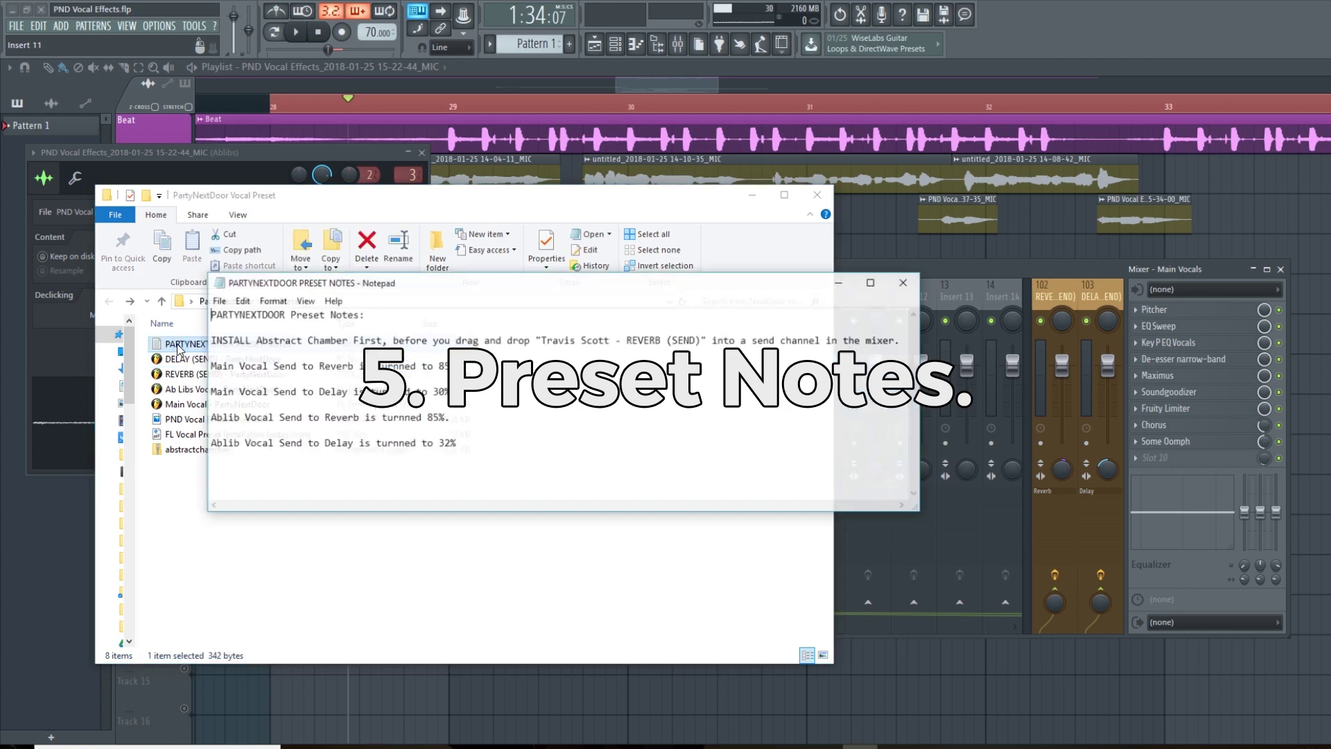
drag(694, 285, 689, 272)
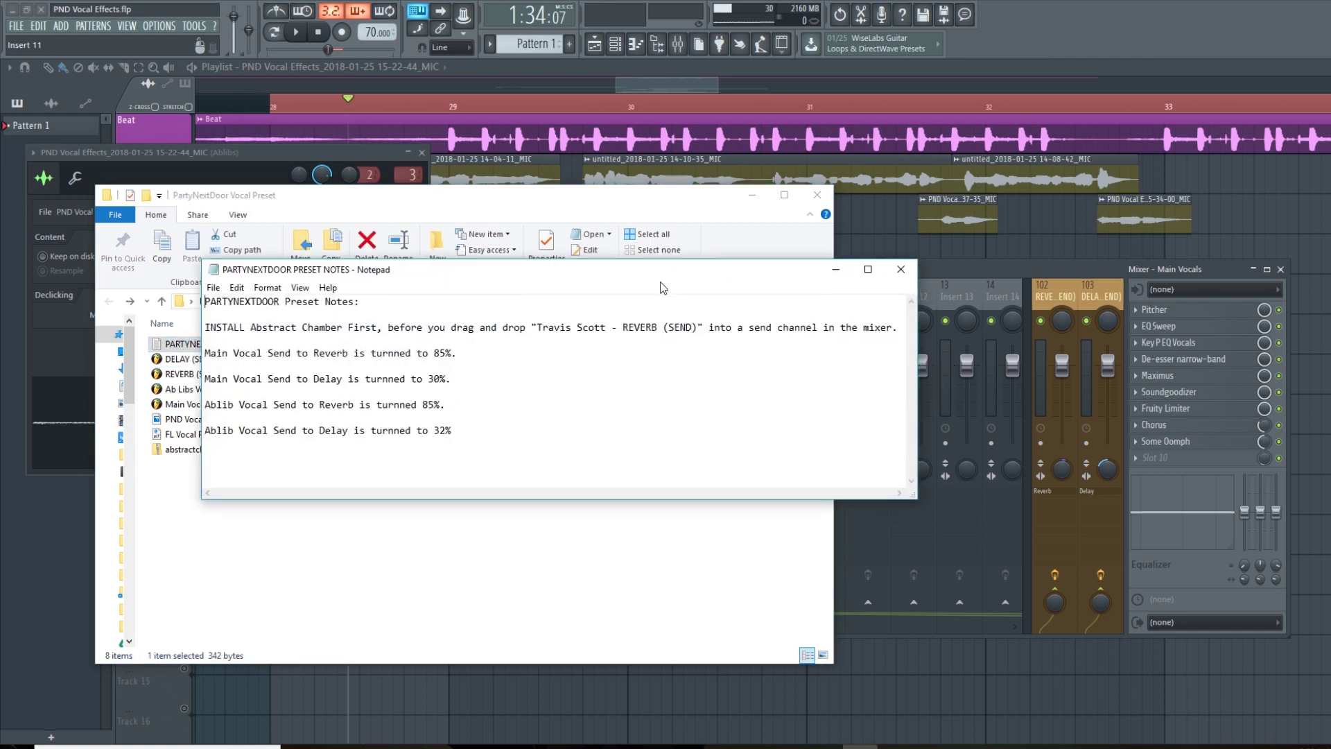
drag(207, 355, 455, 352)
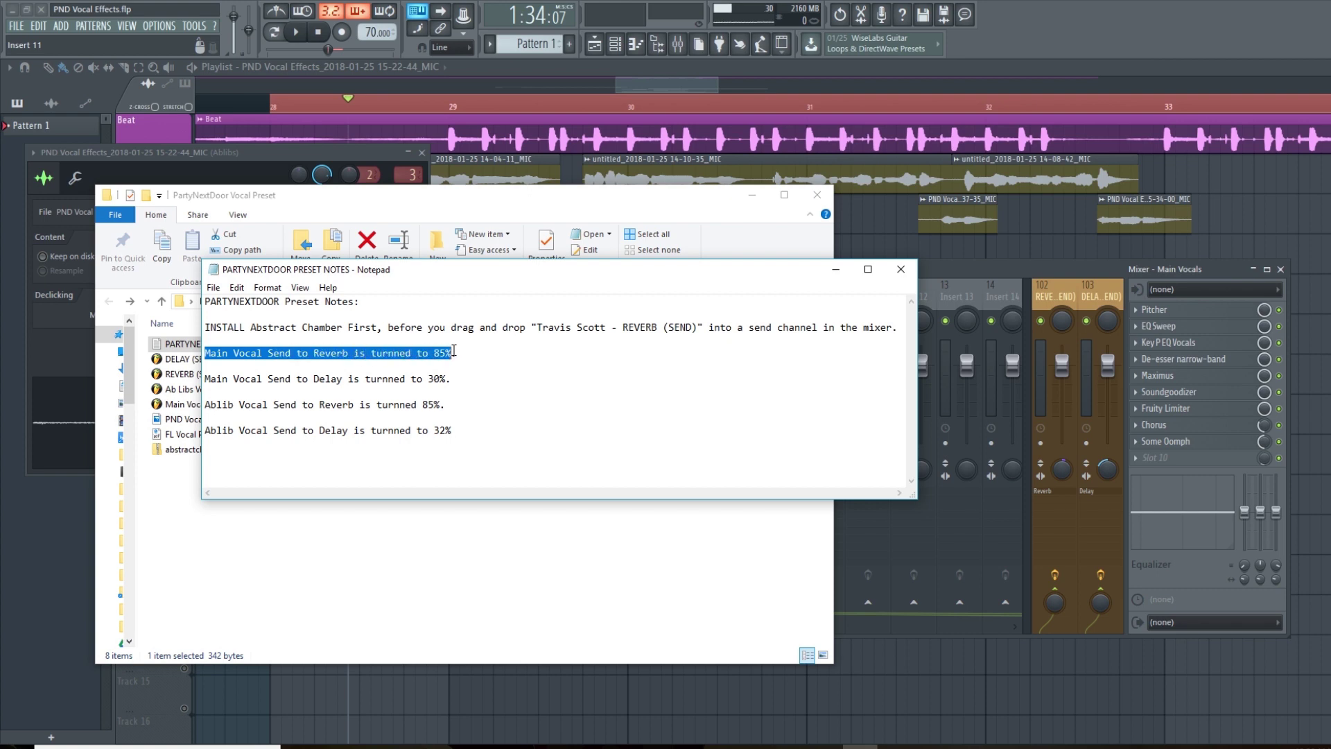
click(949, 276)
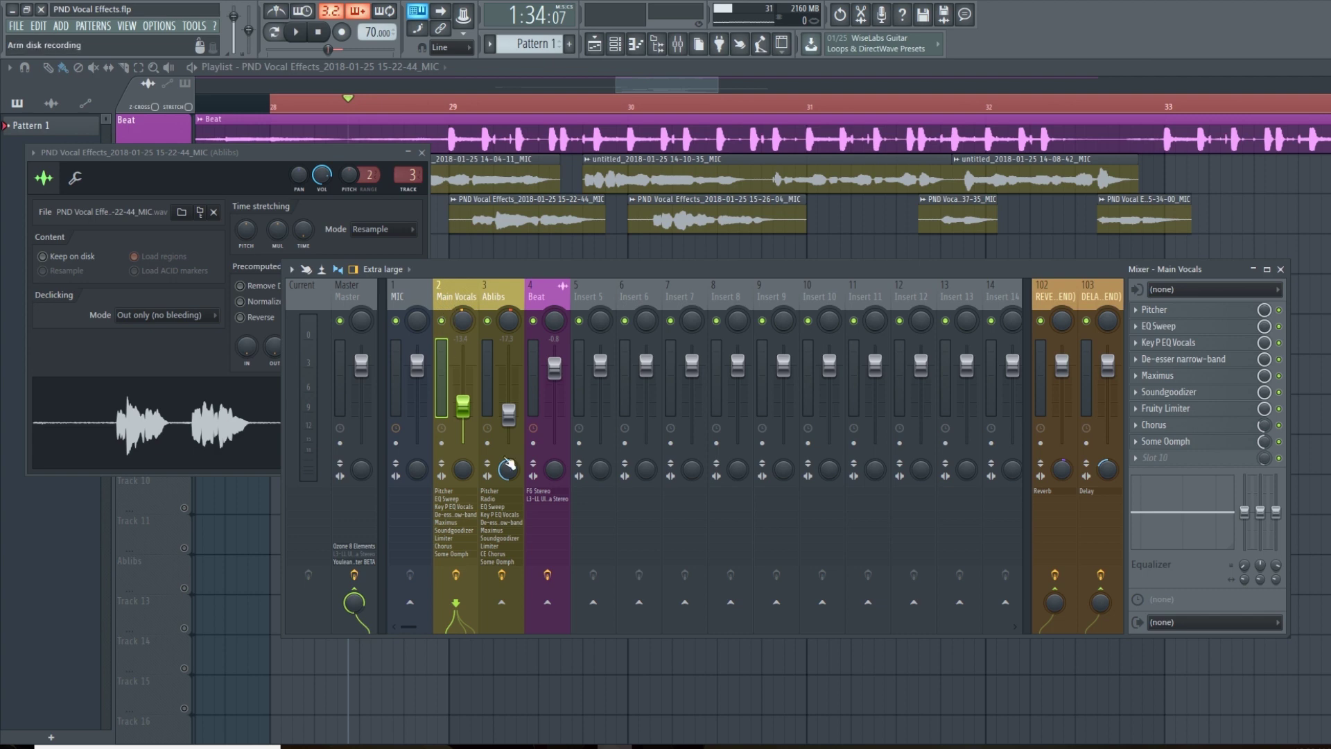
Send Main Vocals to Reverb (insert 102) at 85% and Delay (insert 103) at 30%
click(1055, 593)
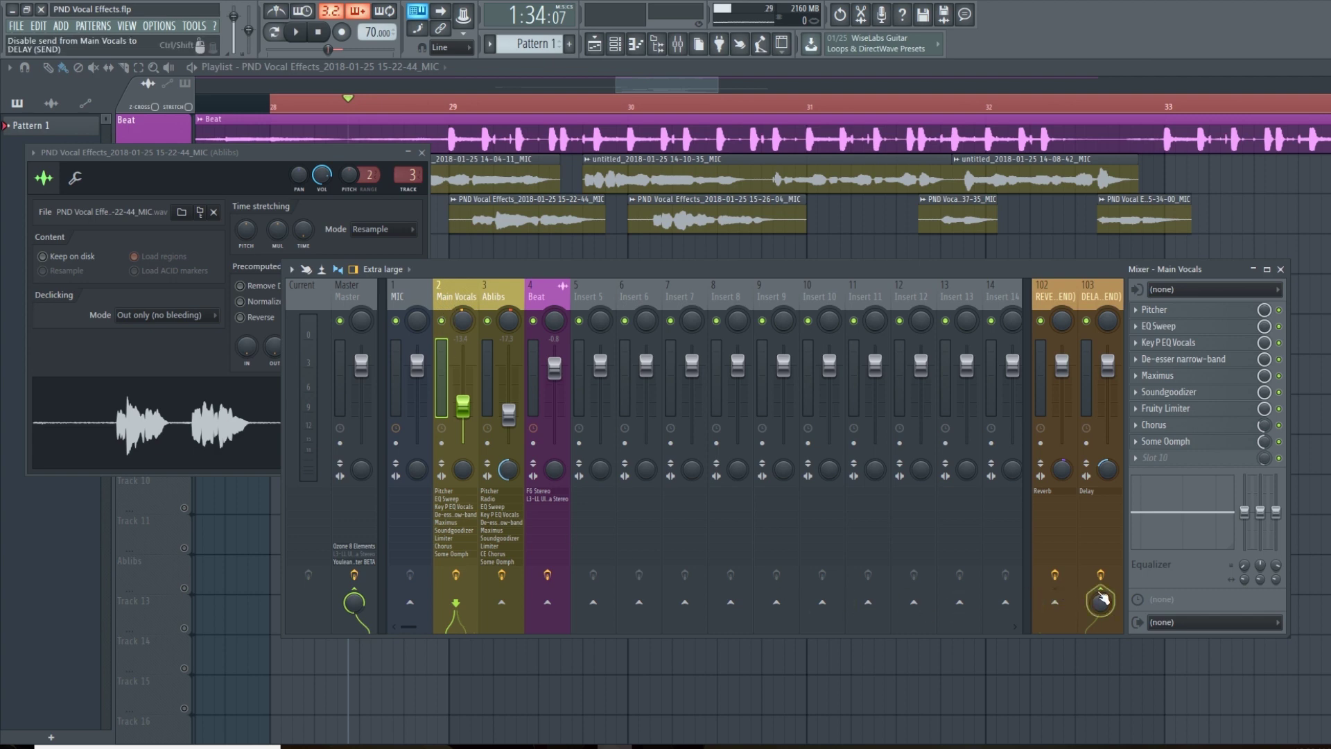
click(1100, 593)
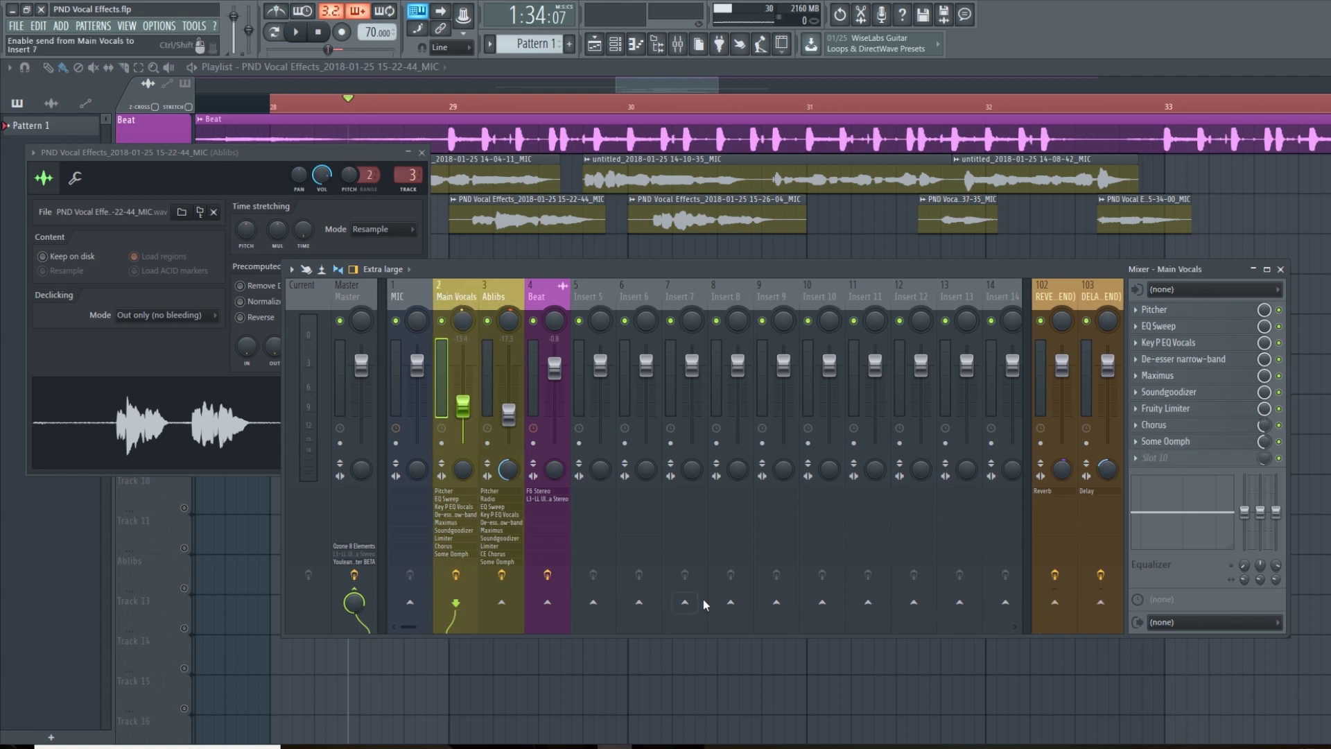
click(1058, 604)
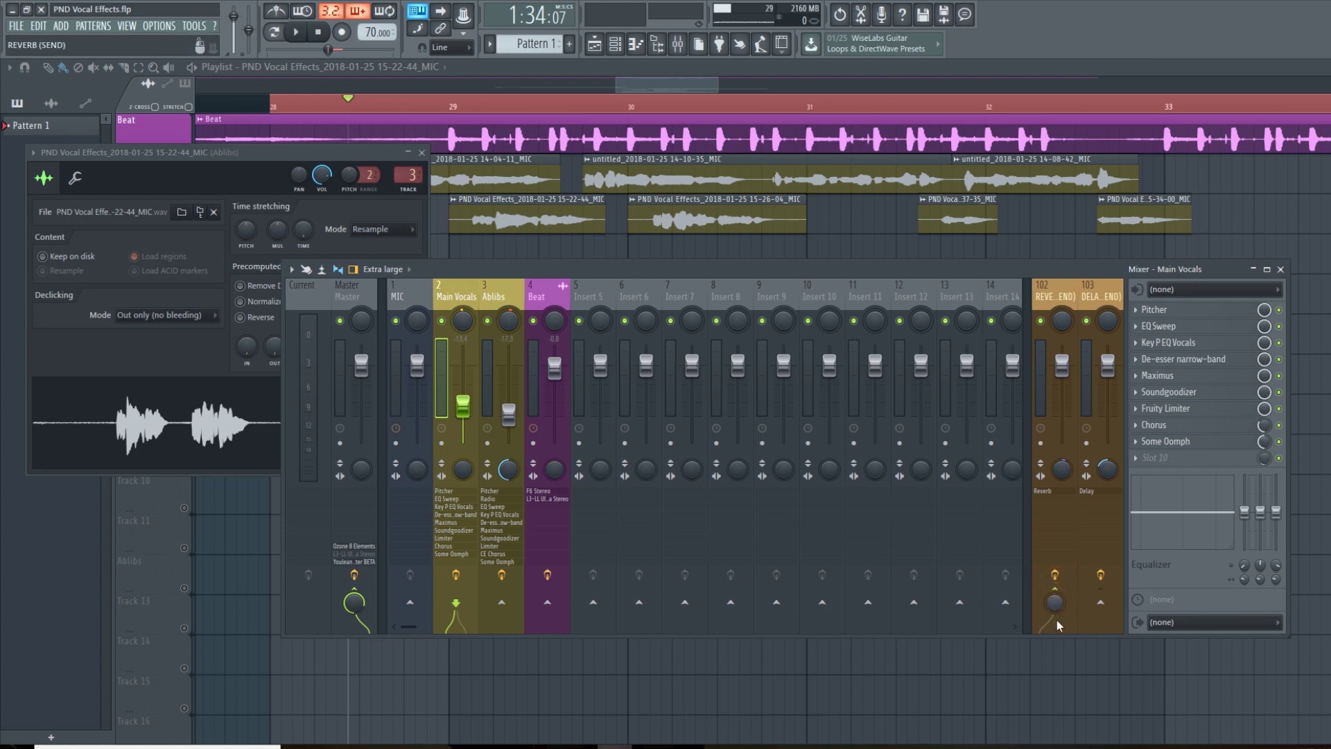
click(1099, 602)
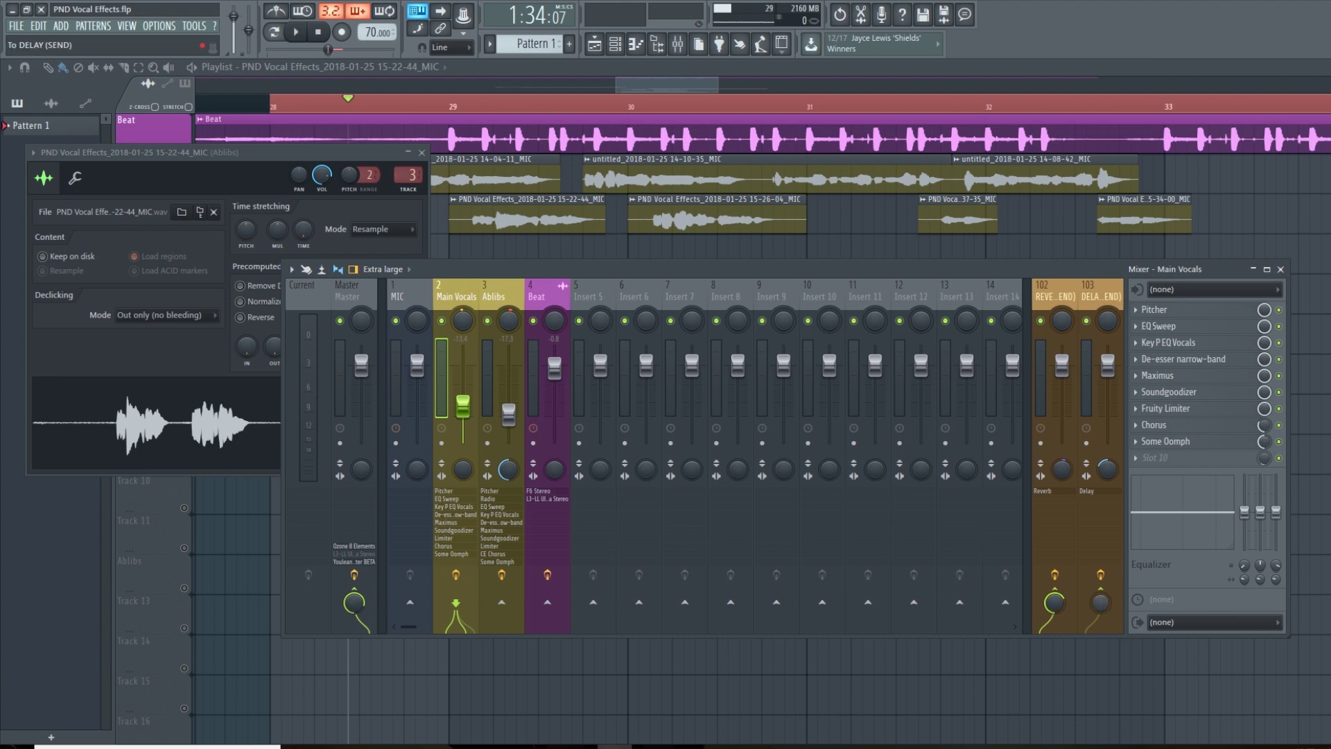
drag(1100, 602, 1100, 607)
drag(1100, 602, 1105, 609)
Select the Ablibs mixer track and check the Ablib reverb send line (85%) in the preset notes
click(494, 298)
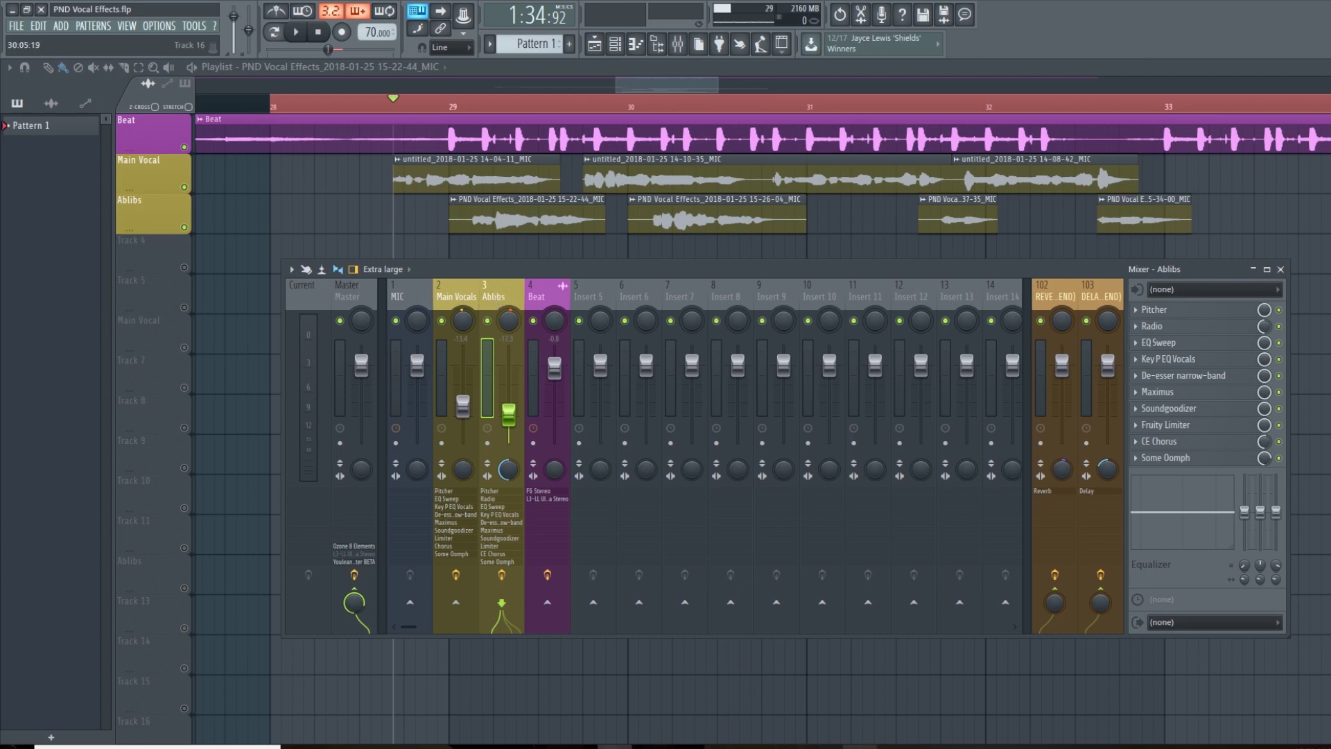
key(alt+Tab)
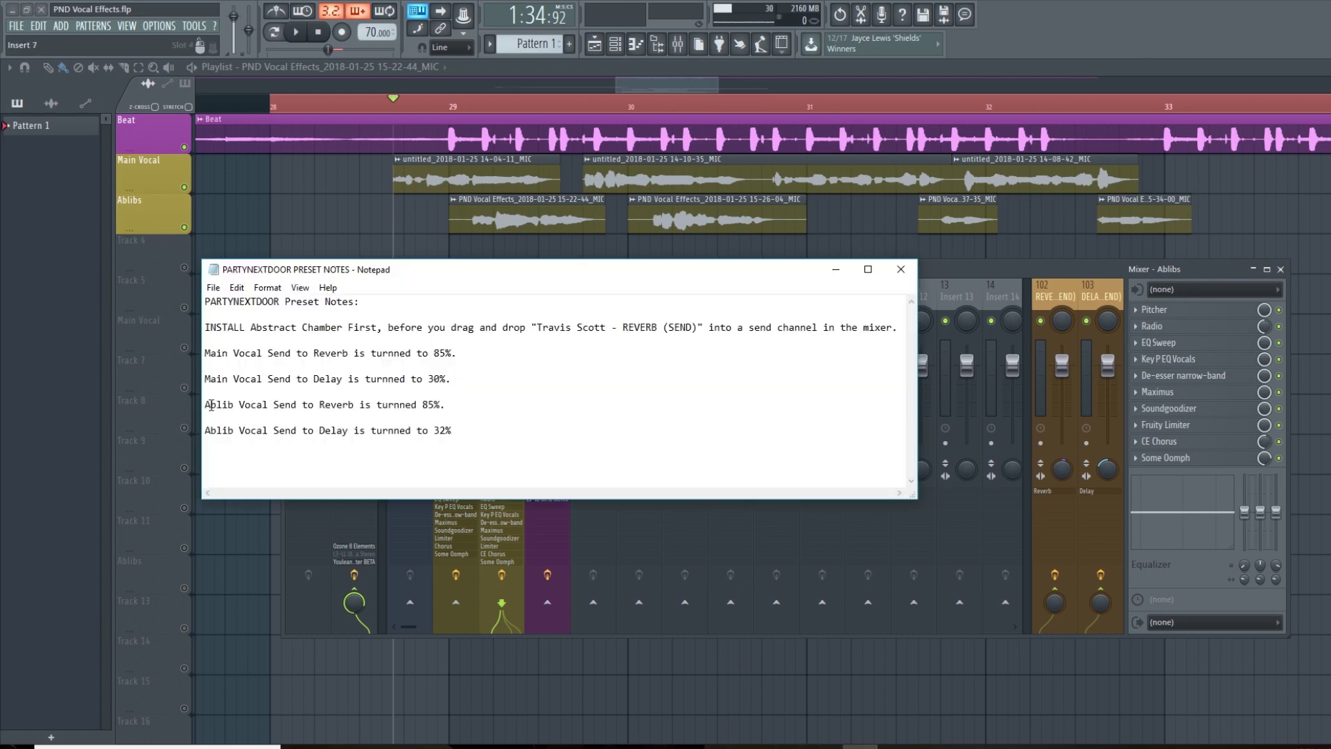
drag(207, 404, 450, 403)
click(448, 405)
Check the Ablib delay amount of 32% in the notes, then return to the FL Studio mixer
click(457, 430)
drag(366, 432, 466, 430)
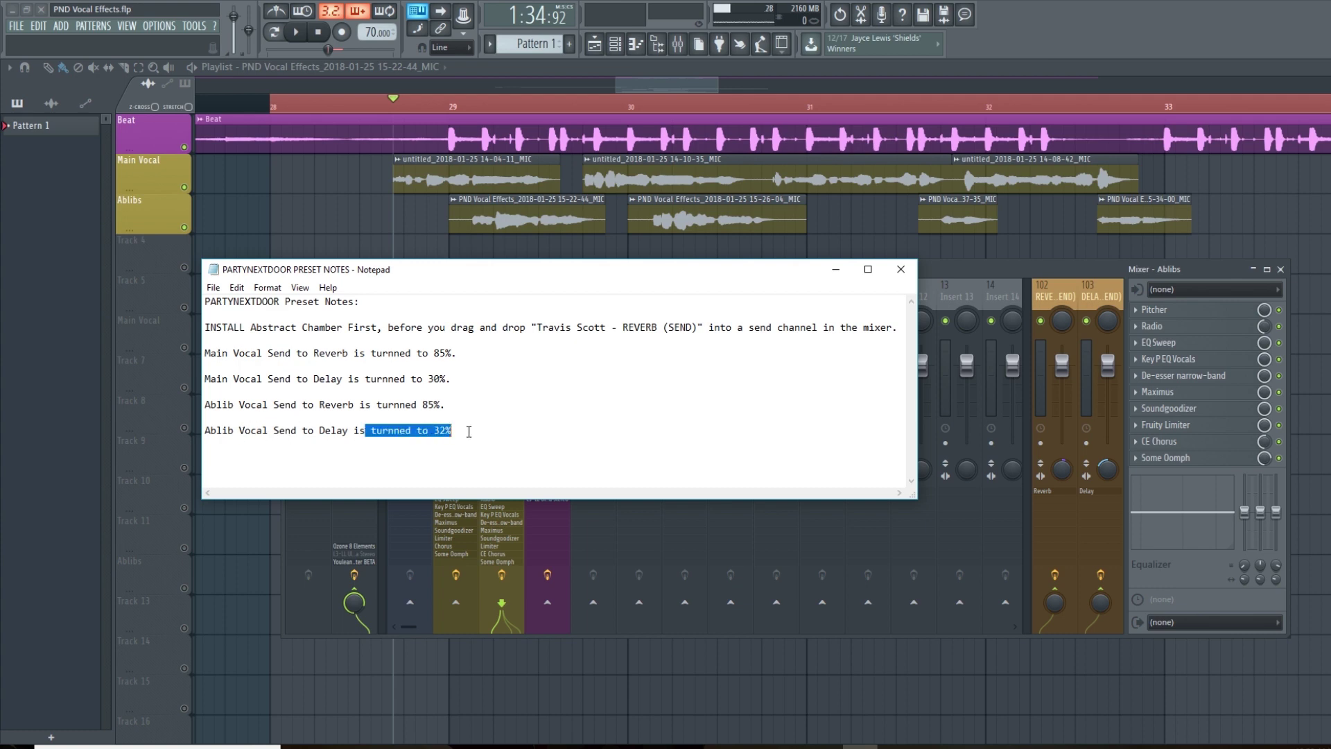
click(471, 431)
click(940, 281)
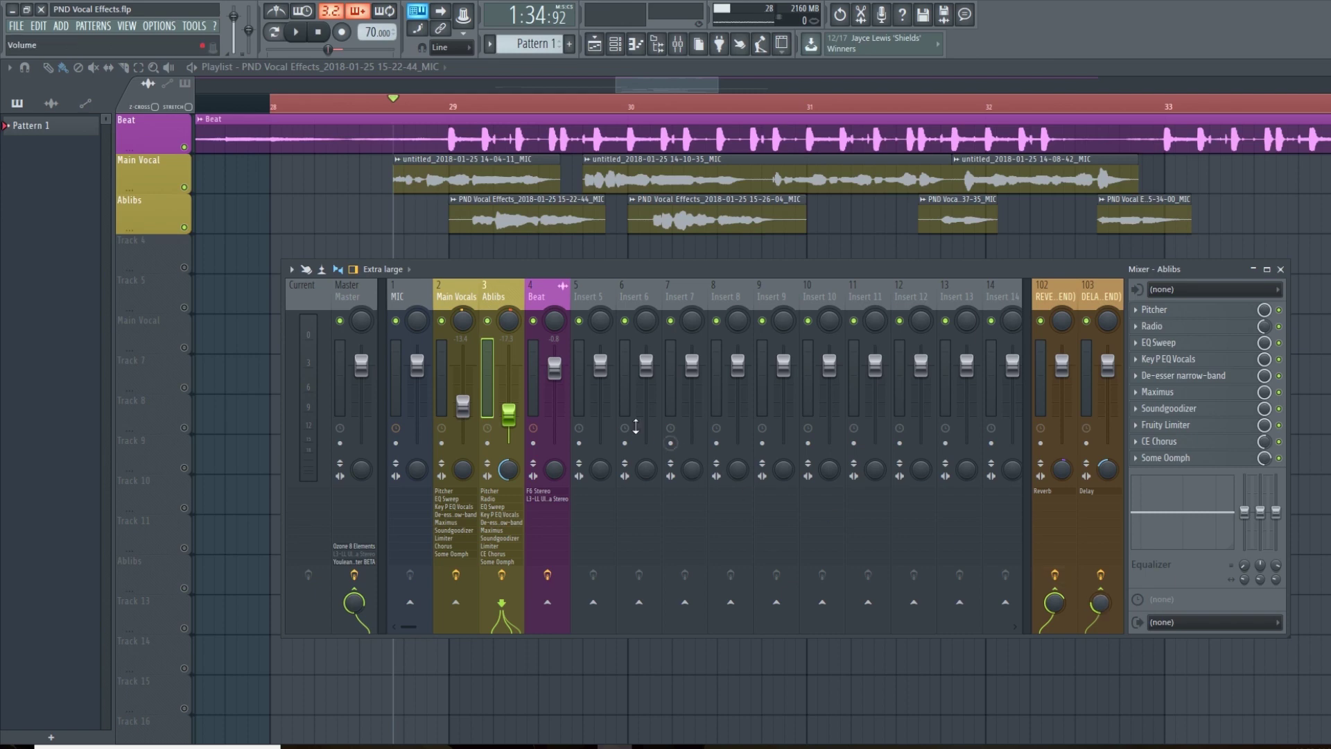
Adjust the Ablibs track's sends to 85% reverb and 32% delay, comparing against Main Vocals
click(470, 295)
click(510, 297)
scroll(1100, 602, up, 1)
click(1055, 495)
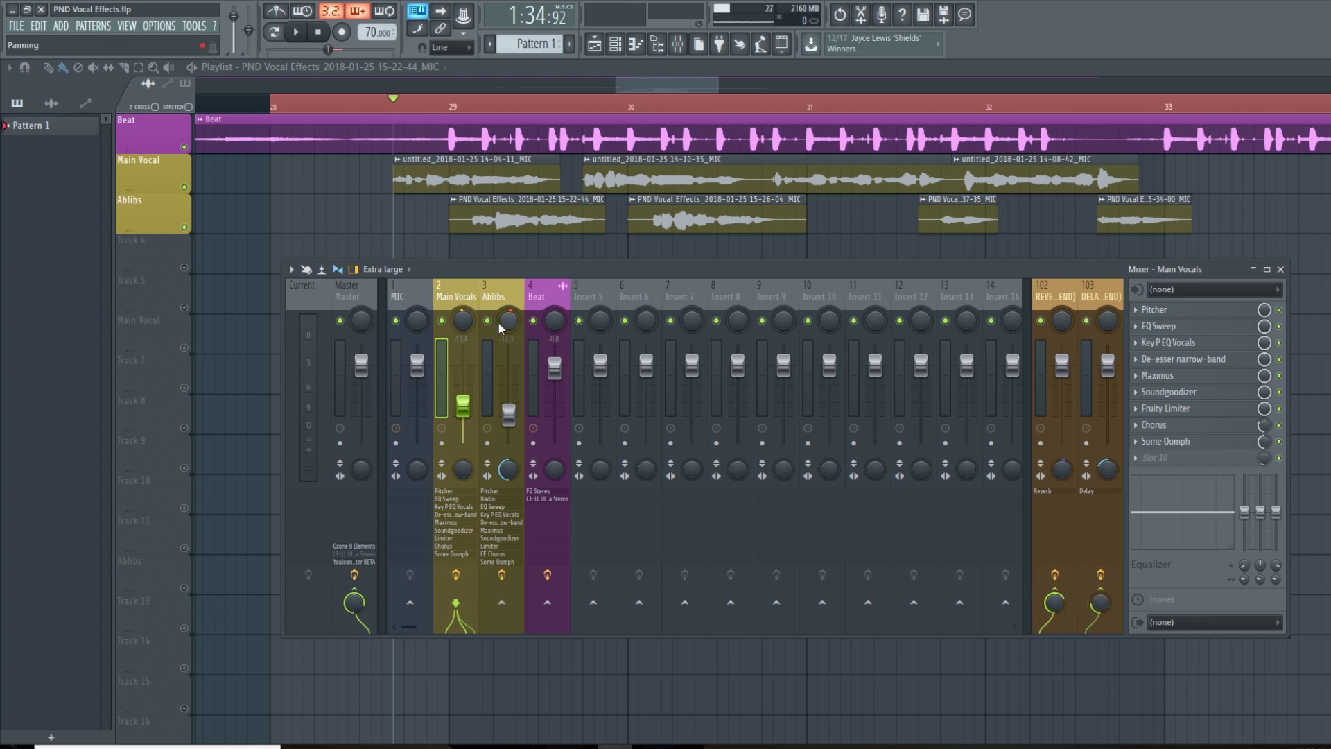
click(509, 296)
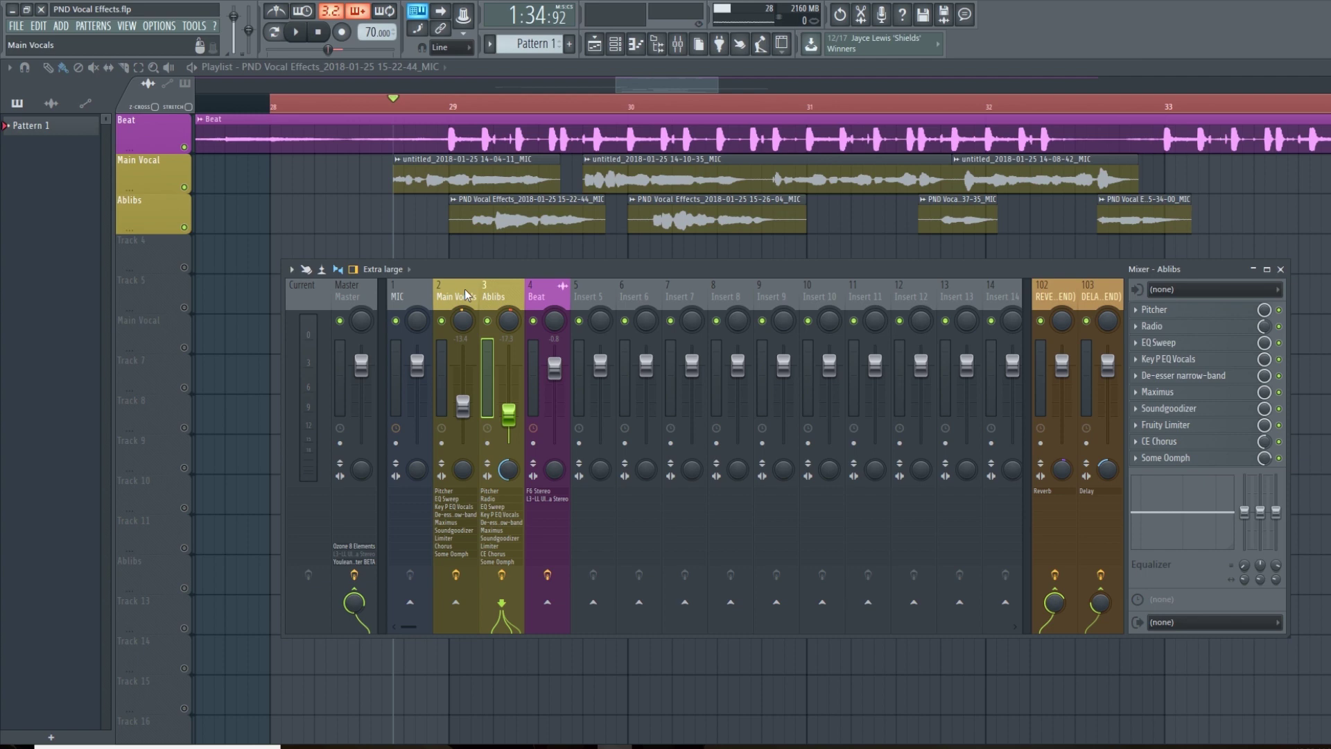
Move the PartyNextDoor Vocal Preset folder up-right and open FL Vocal Preset Installation Instructions
key(alt+Tab)
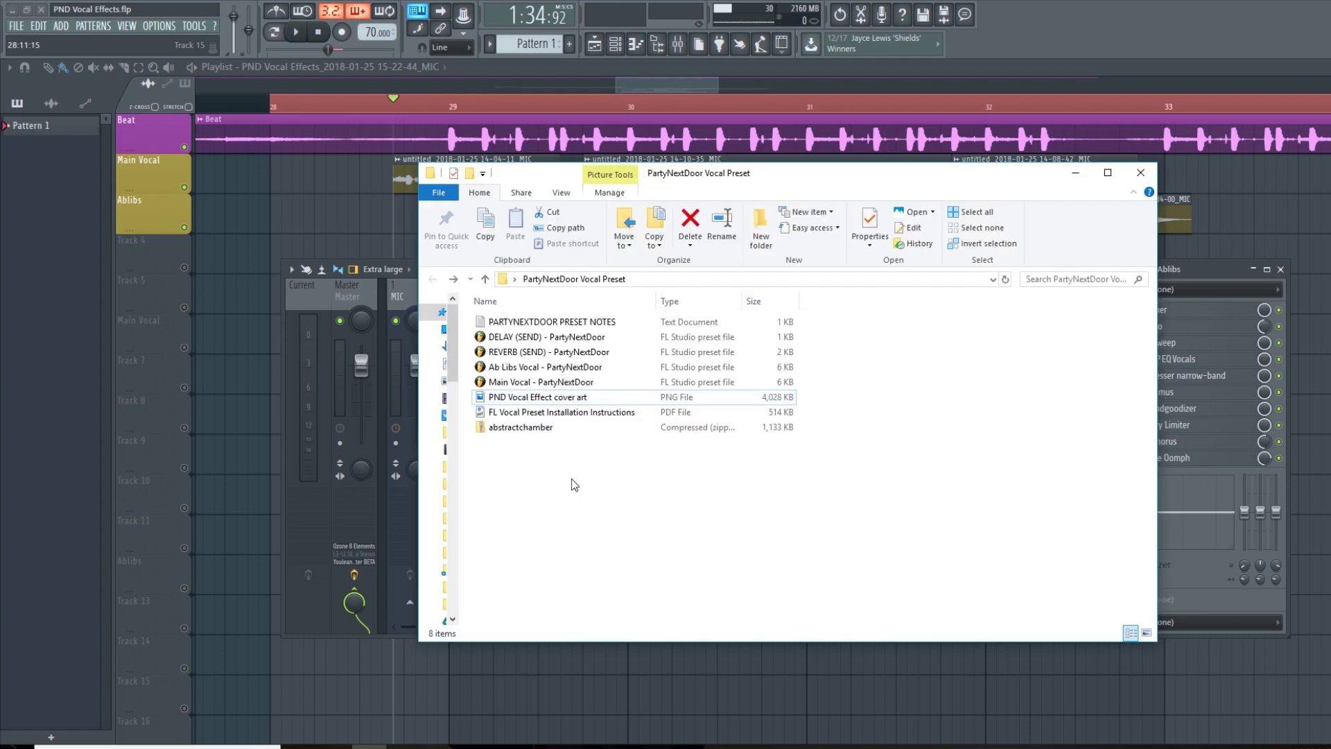
drag(799, 181, 900, 146)
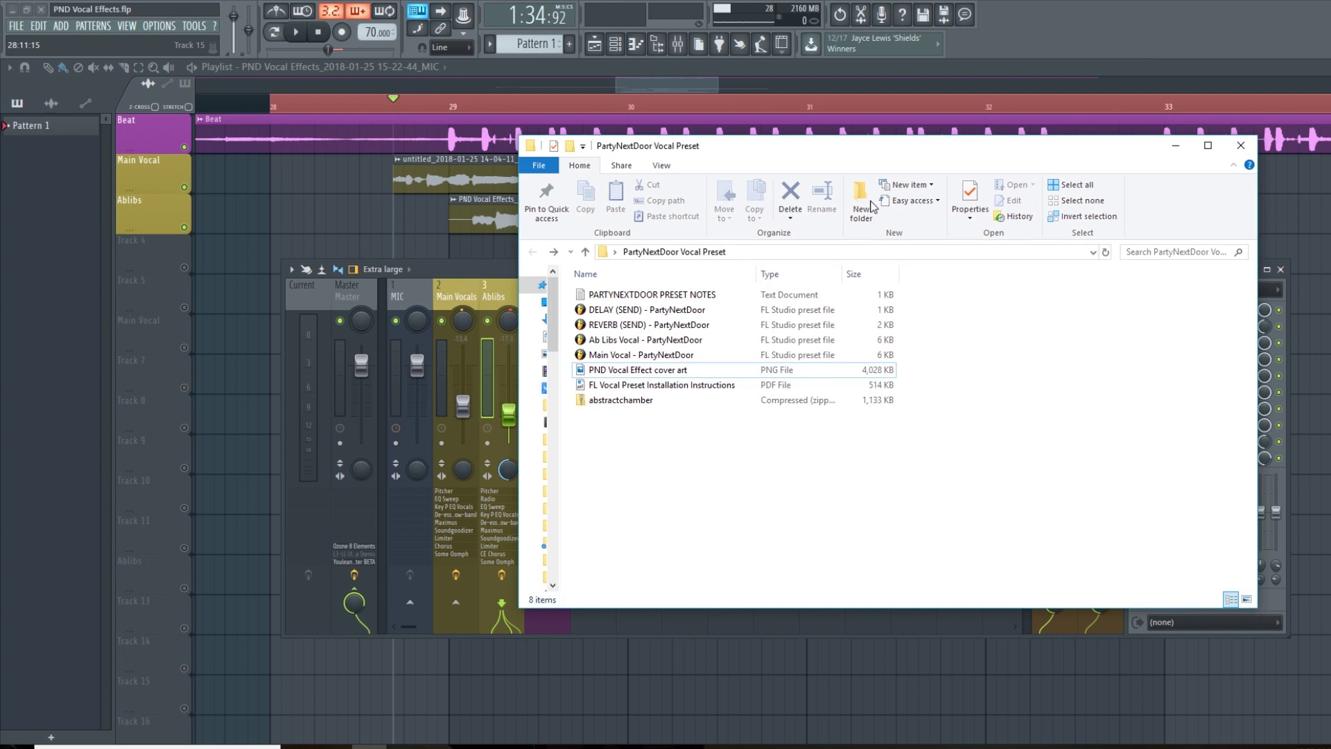
double_click(619, 386)
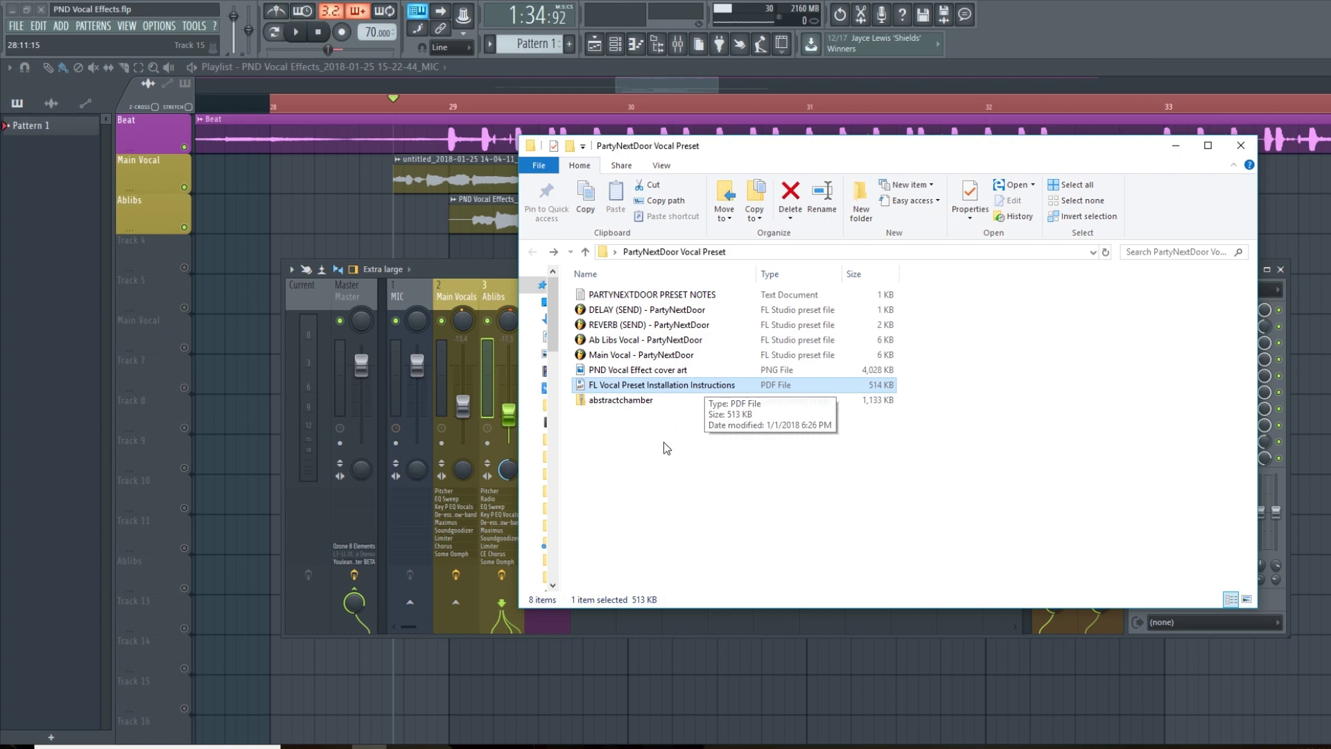
click(663, 461)
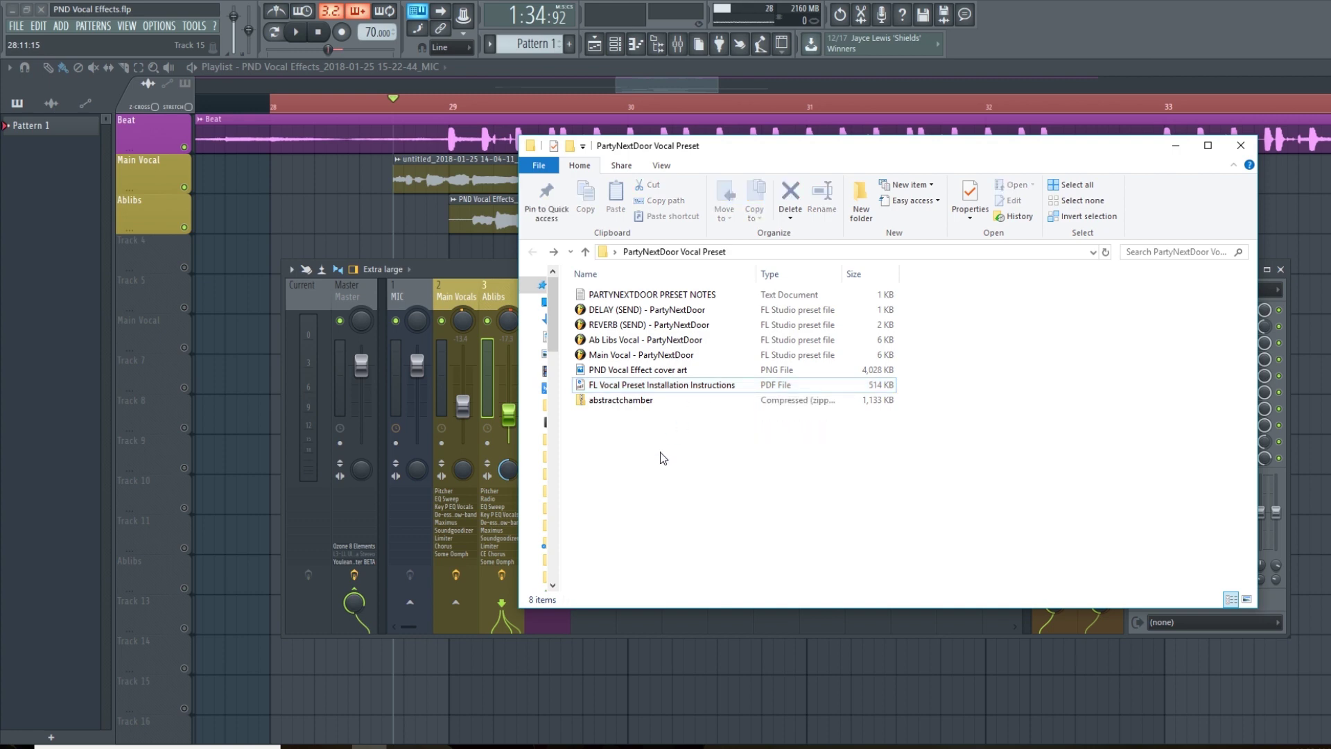